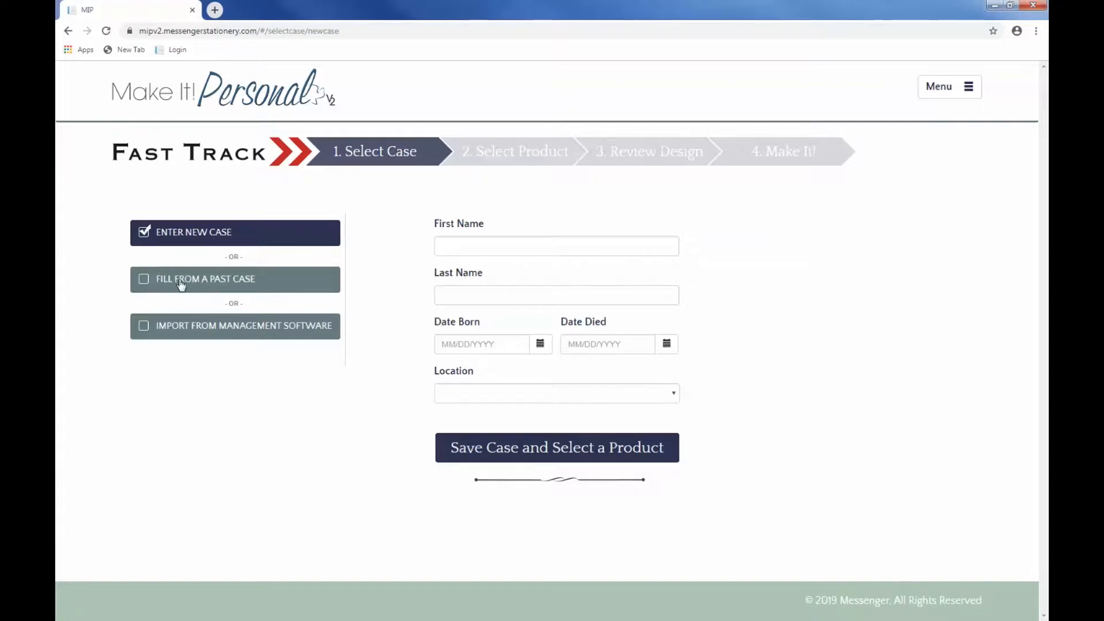
# - Fill from a past case by searching the person's first name, pick the match with the 2019 death date, and continue to product selection
pyautogui.click(145, 281)
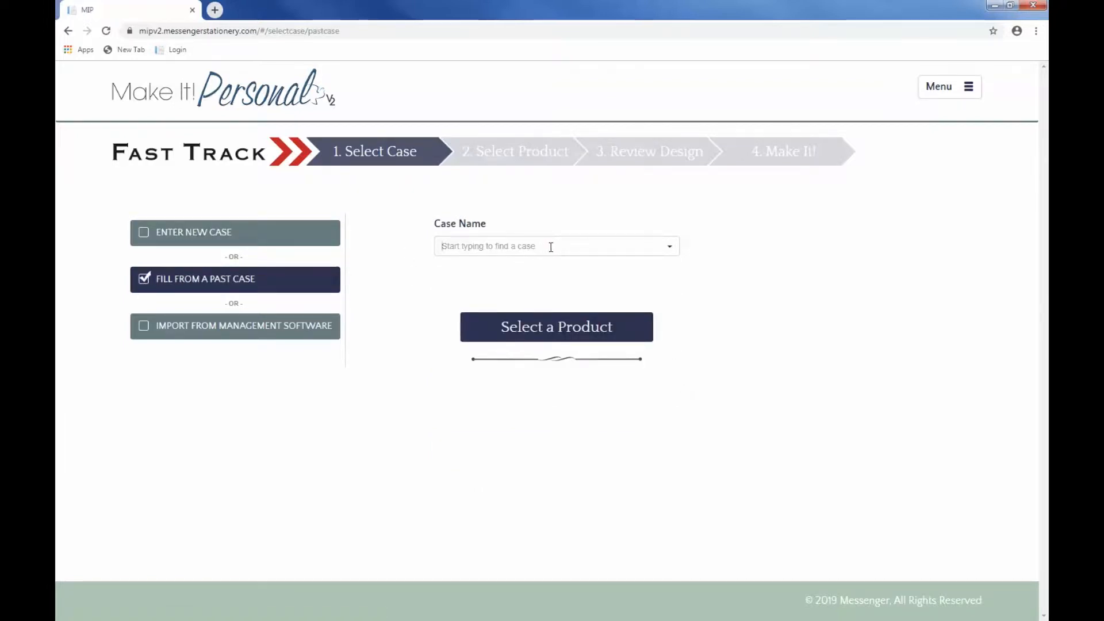
pyautogui.click(671, 250)
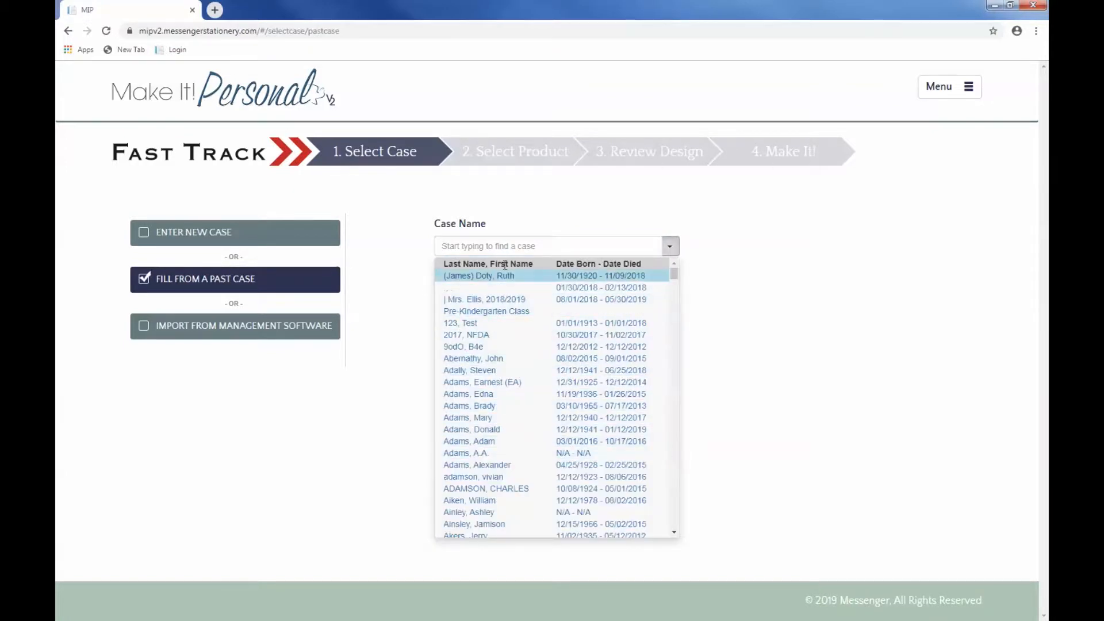
pyautogui.click(477, 252)
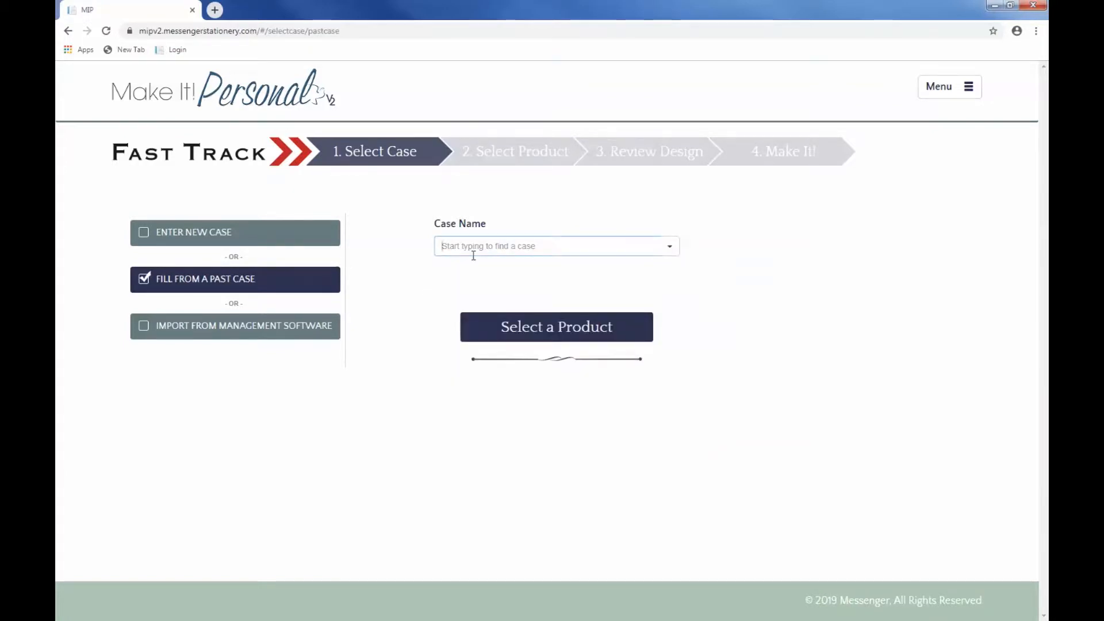
pyautogui.write('ant')
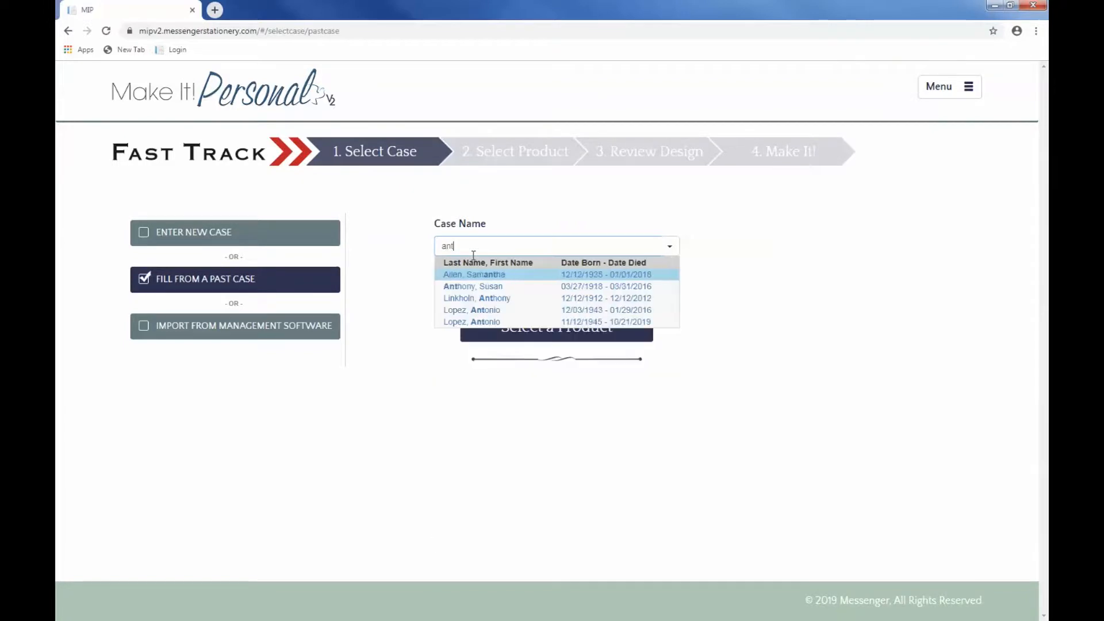
pyautogui.write('onio')
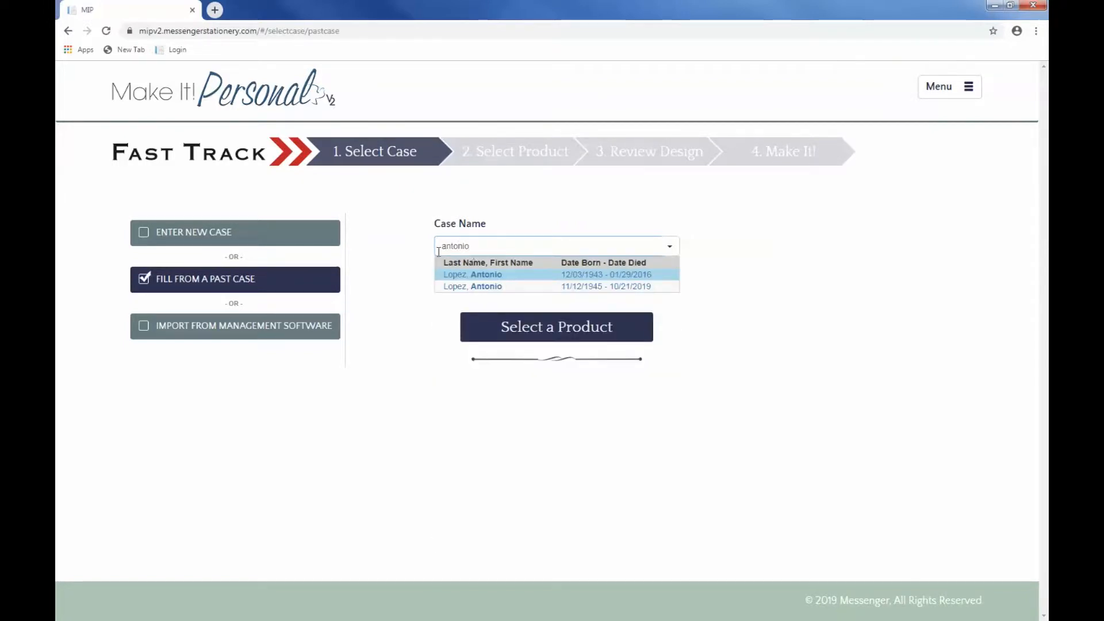
pyautogui.click(518, 288)
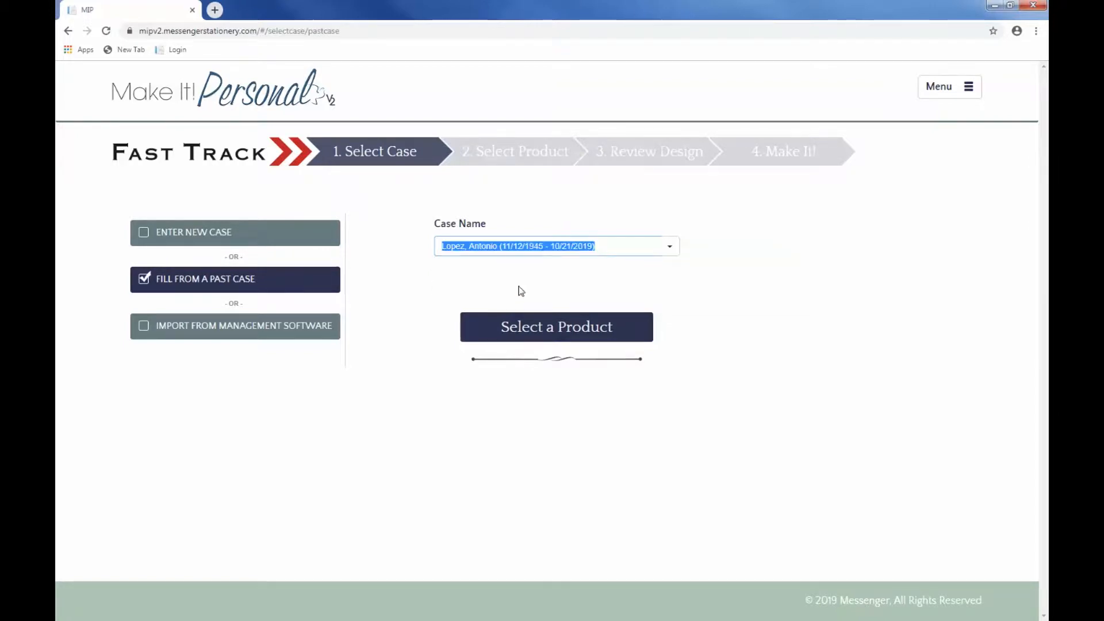
pyautogui.click(539, 327)
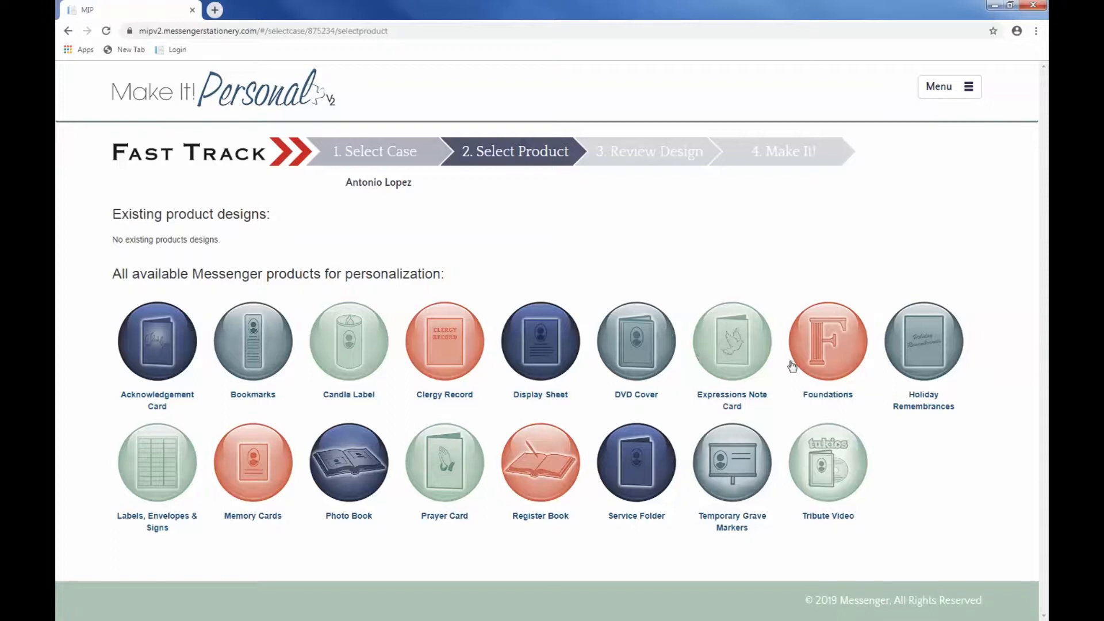
# - Start a Tribute Video for the case in Tukios and save its prefilled video settings
pyautogui.click(830, 455)
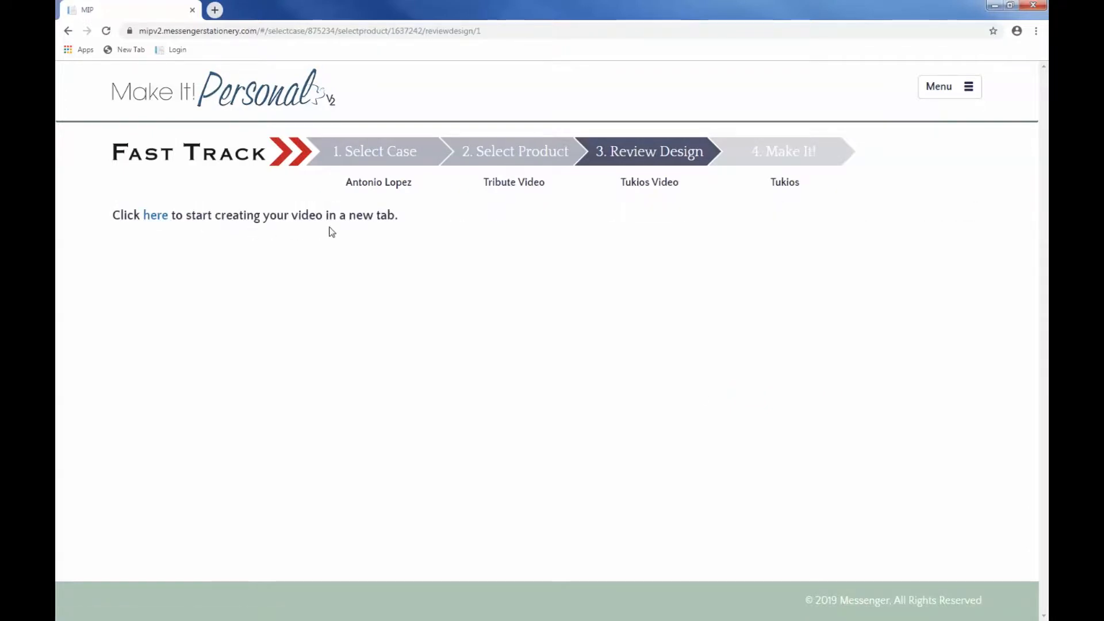
pyautogui.click(155, 215)
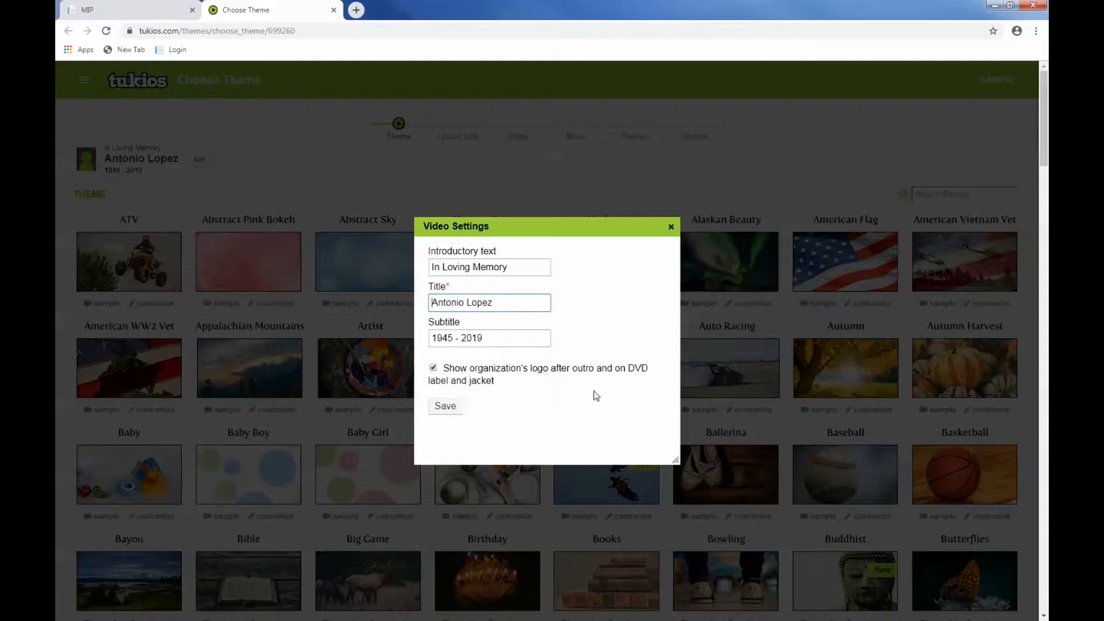
pyautogui.click(445, 407)
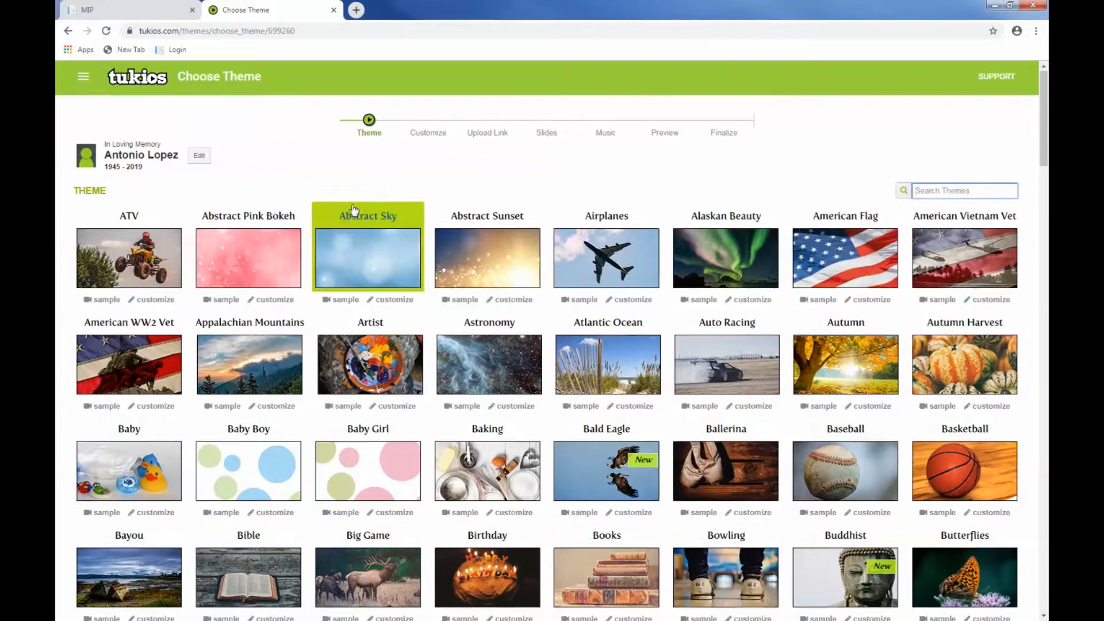
# - Find the MIP Family Tree theme among the video themes and open it for customization
pyautogui.scroll(-4, 349, 224)
pyautogui.scroll(-11, 349, 224)
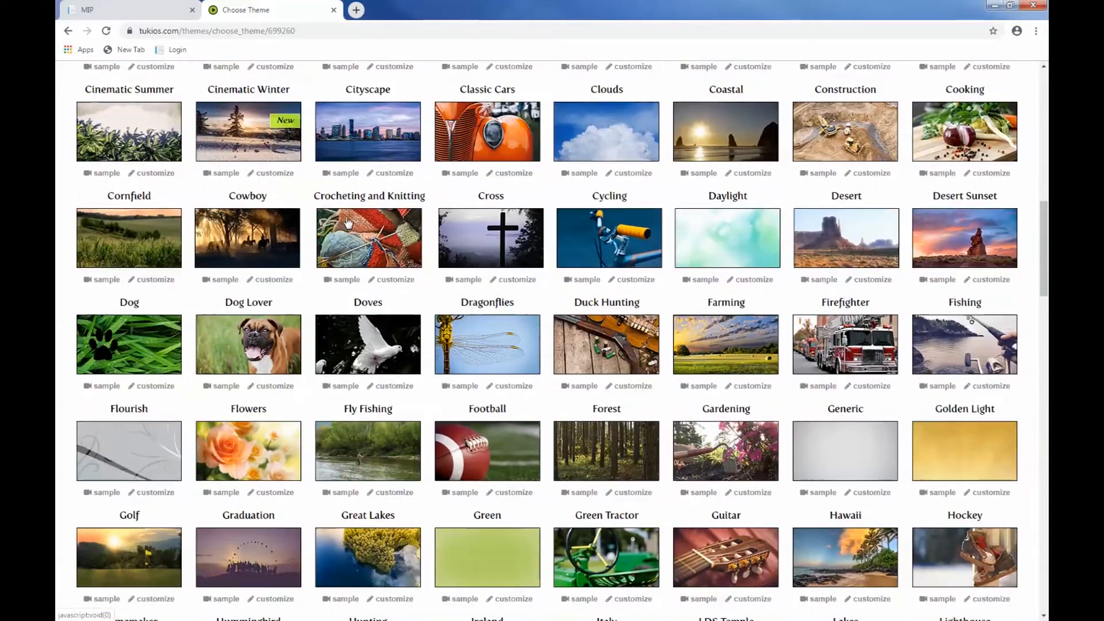
pyautogui.scroll(-7, 347, 223)
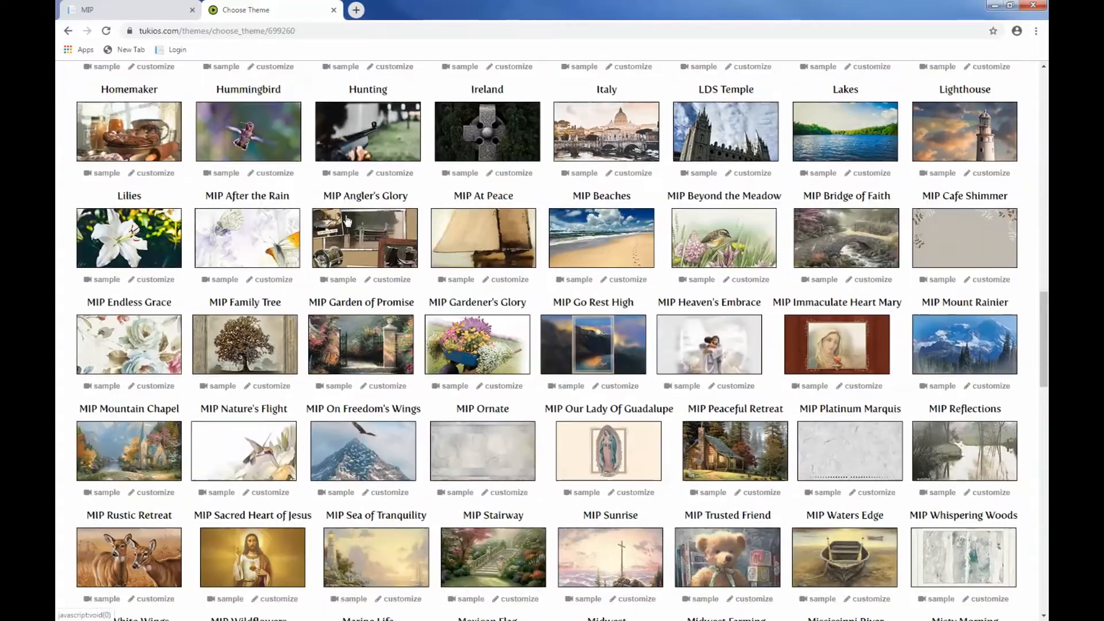
pyautogui.click(272, 387)
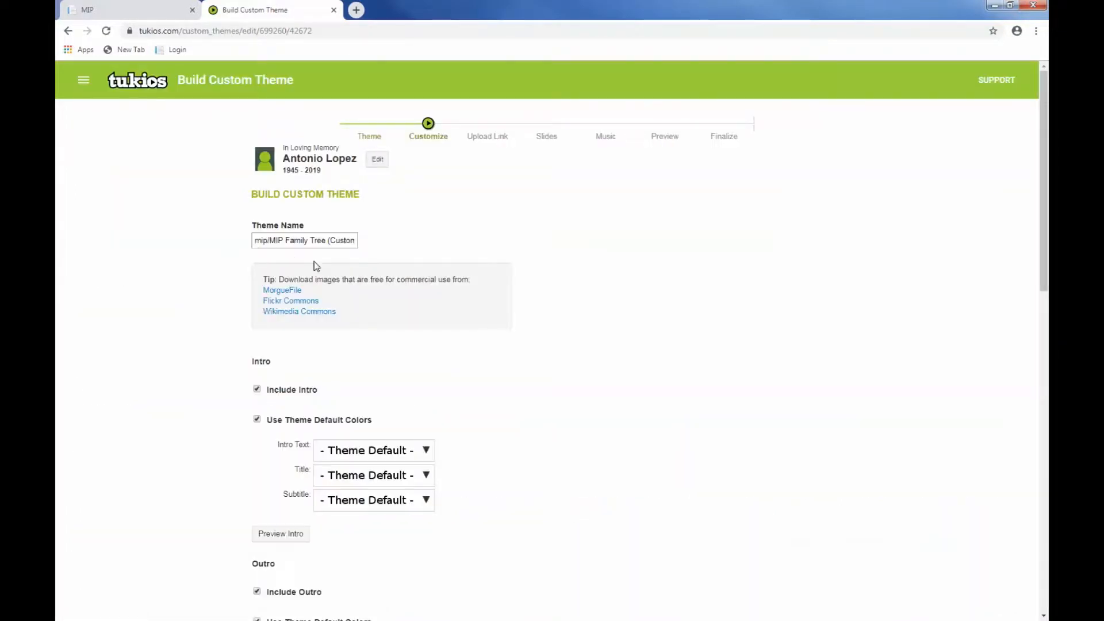
# - Look over the custom theme's intro settings and play the intro preview
pyautogui.scroll(-2, 223, 329)
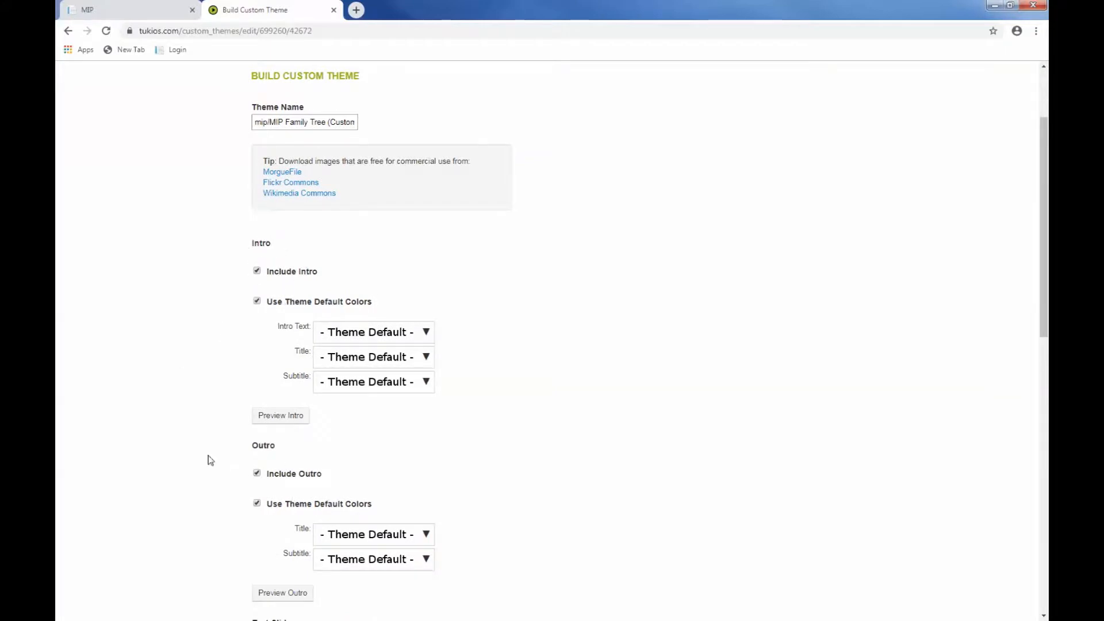
pyautogui.scroll(-3, 216, 437)
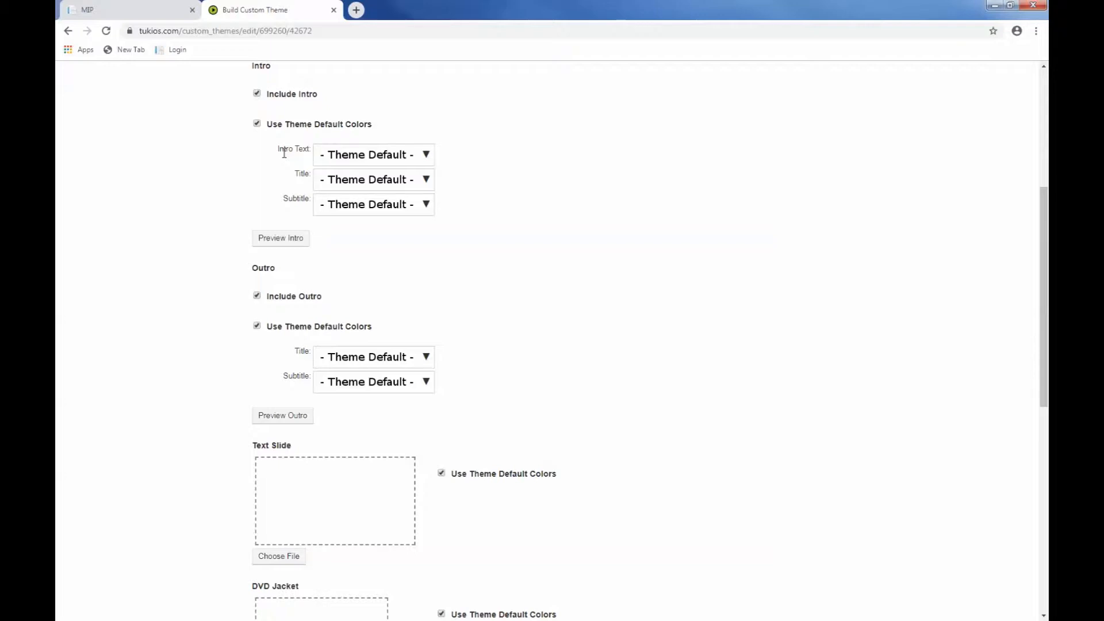
pyautogui.click(281, 239)
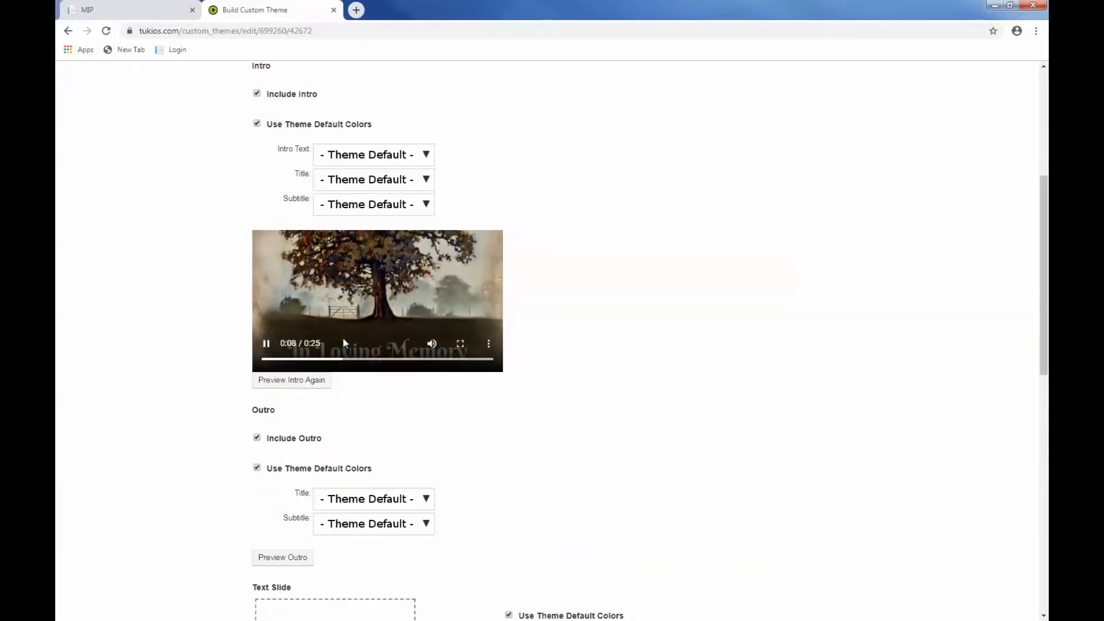
pyautogui.scroll(2, 337, 339)
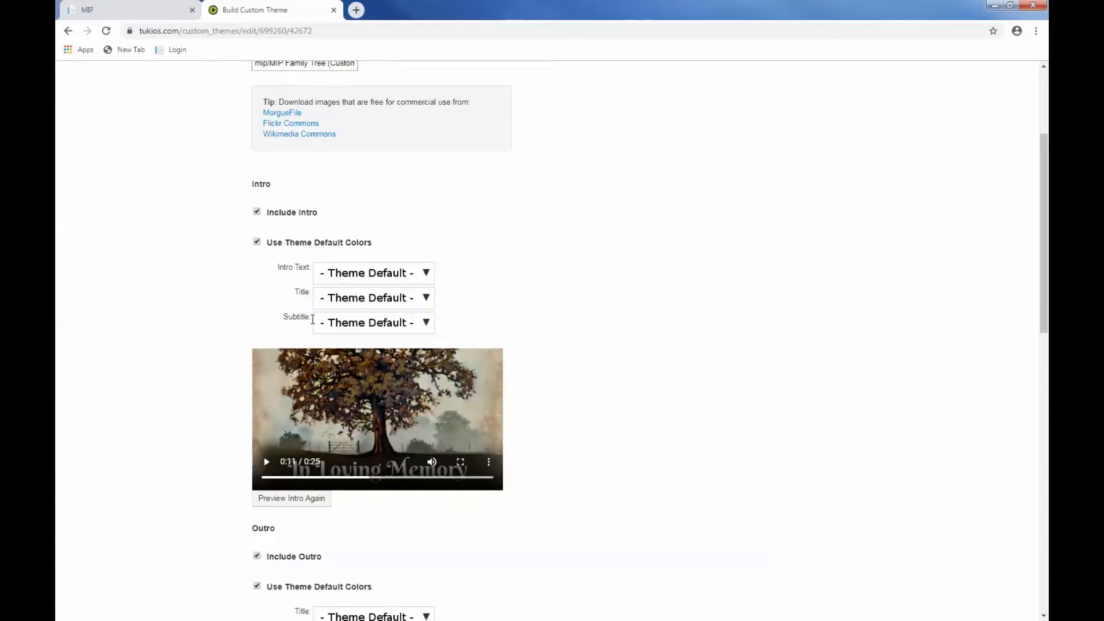
# - Review the outro, text slide, DVD jacket, label and menu options, keep the theme defaults, and continue to the family upload setup
pyautogui.scroll(-5, 221, 290)
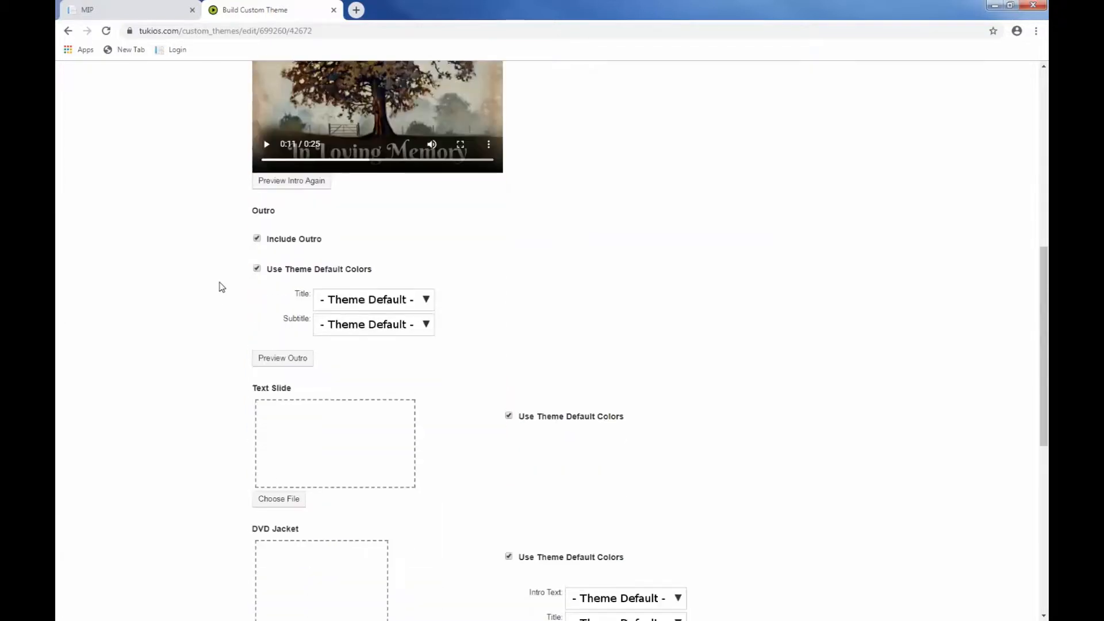
pyautogui.scroll(-3, 220, 288)
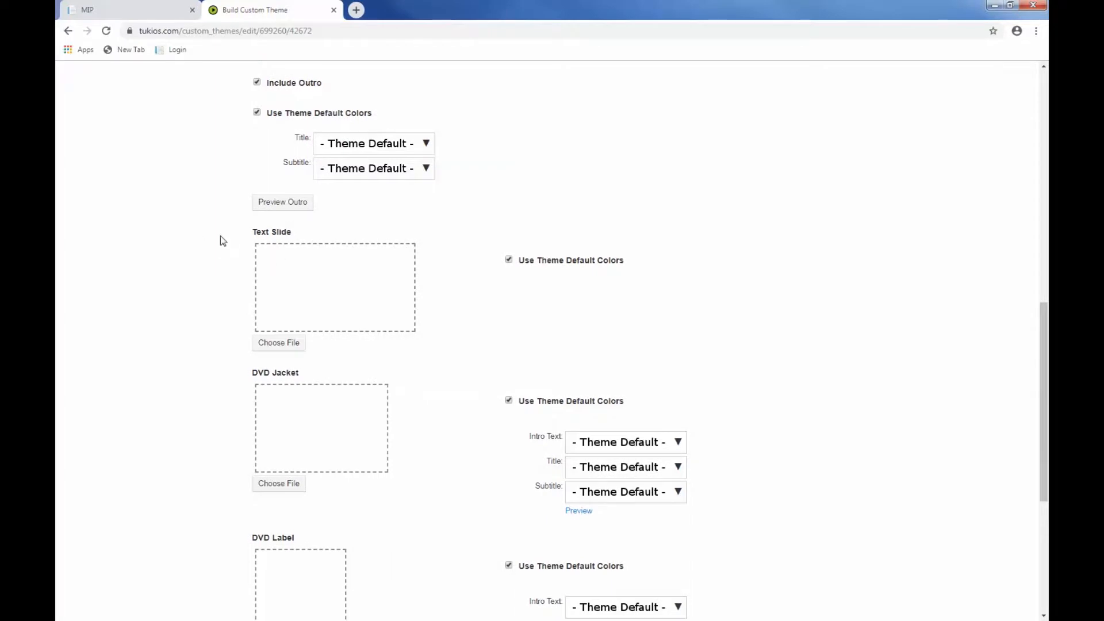
pyautogui.scroll(-1, 223, 241)
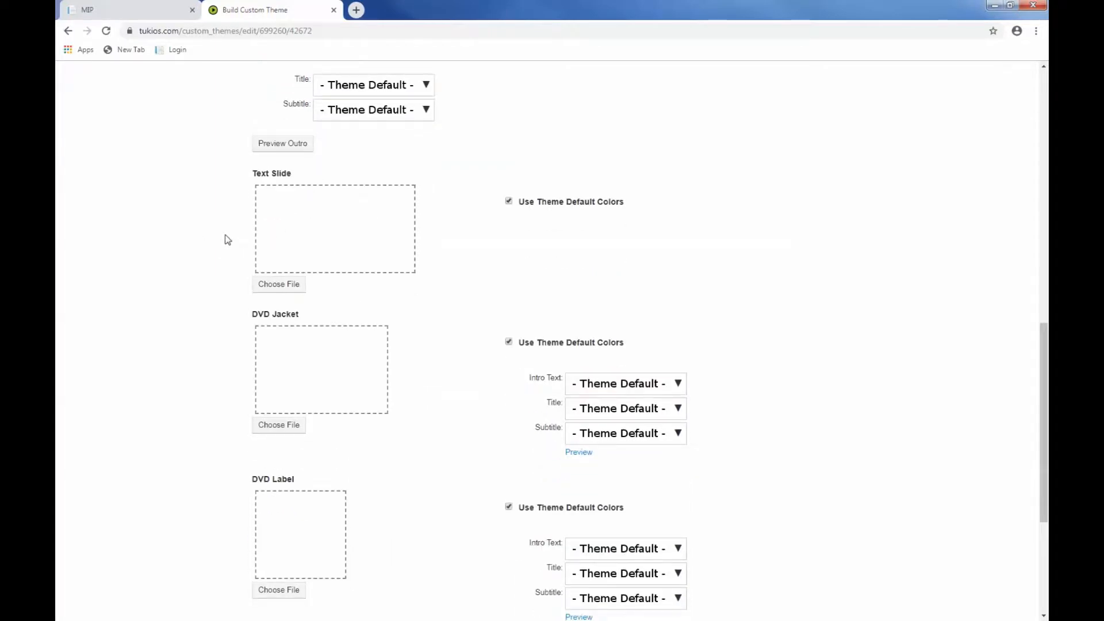
pyautogui.scroll(-1, 226, 240)
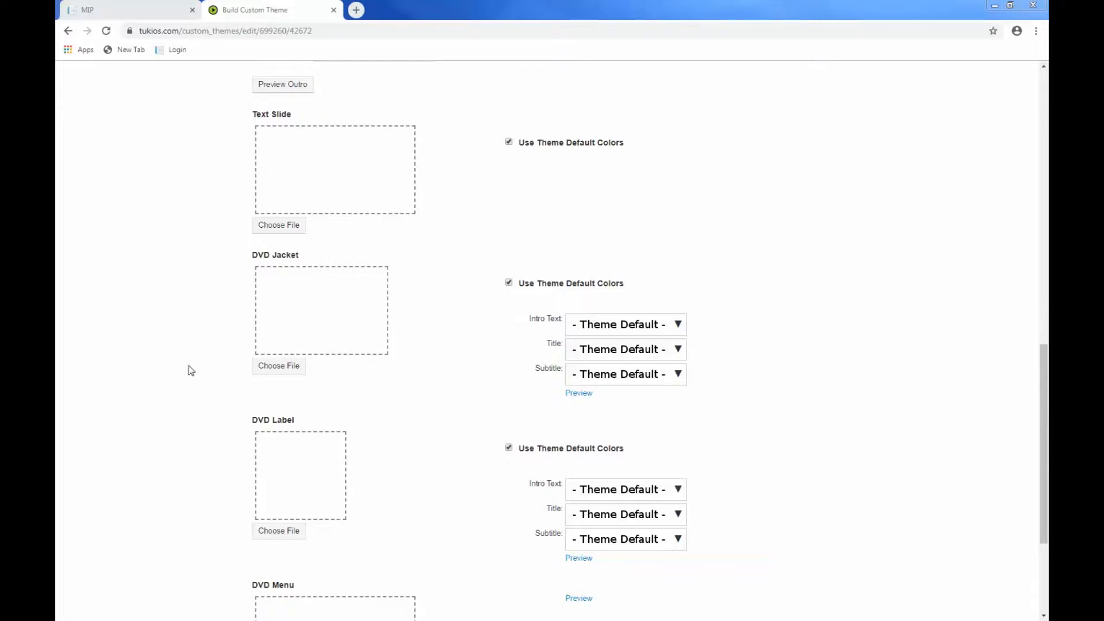
pyautogui.scroll(-3, 191, 370)
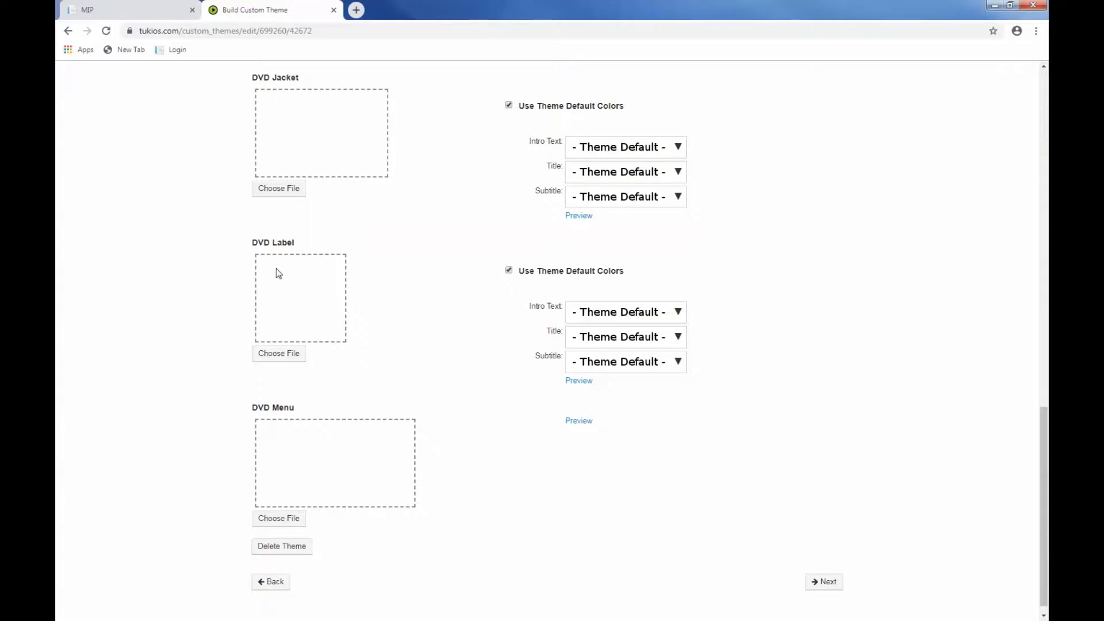
pyautogui.scroll(-1, 278, 274)
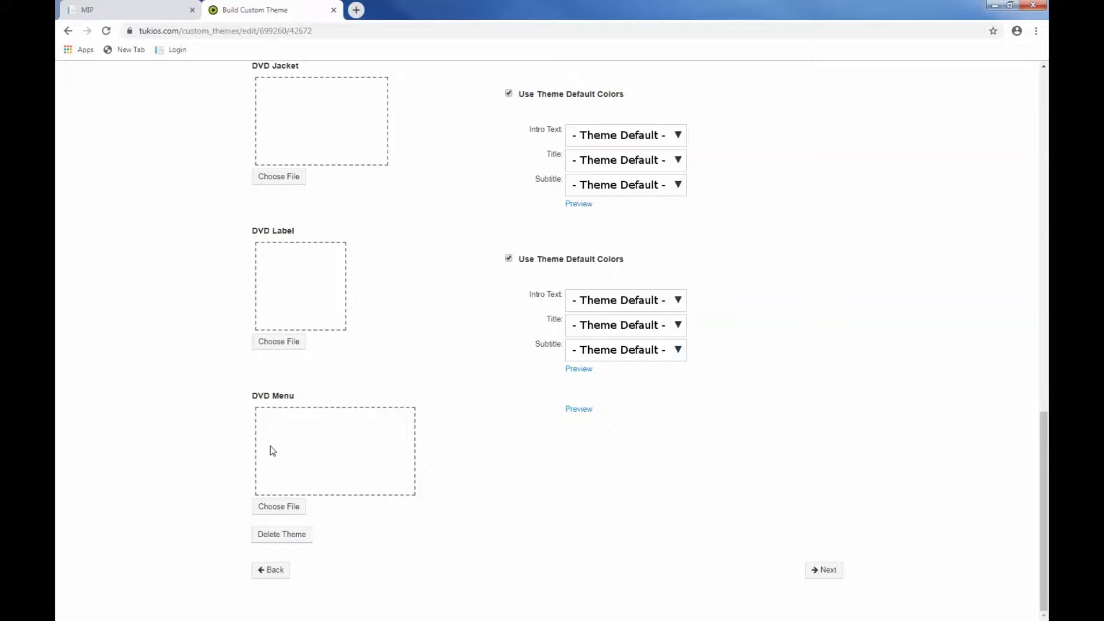
pyautogui.click(823, 570)
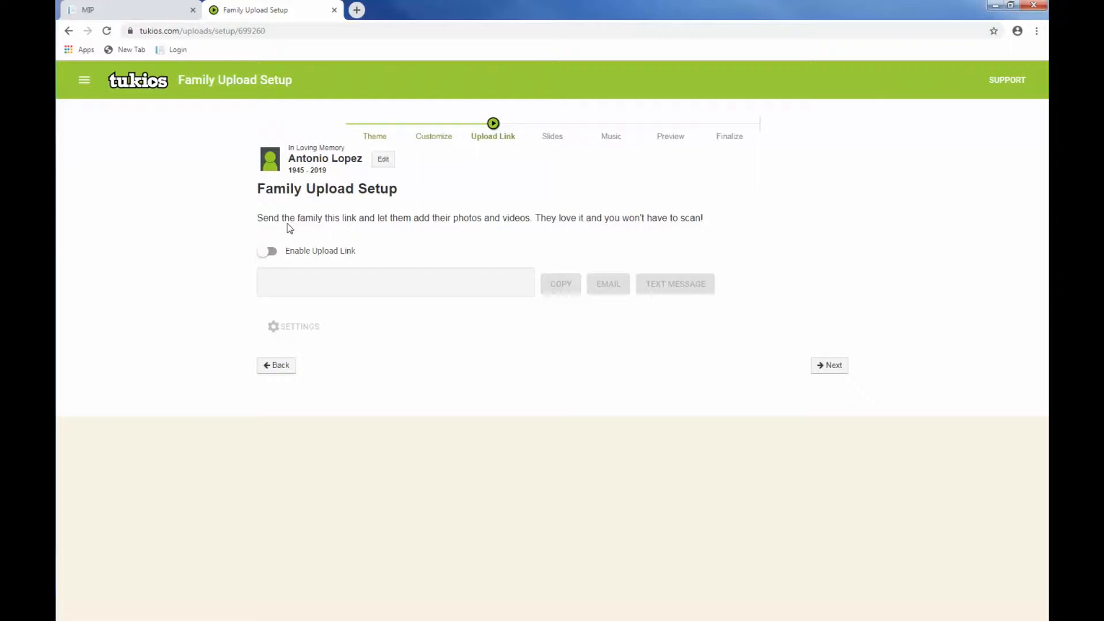
# - Enable the family upload link and set its photo limit to 50
pyautogui.click(270, 253)
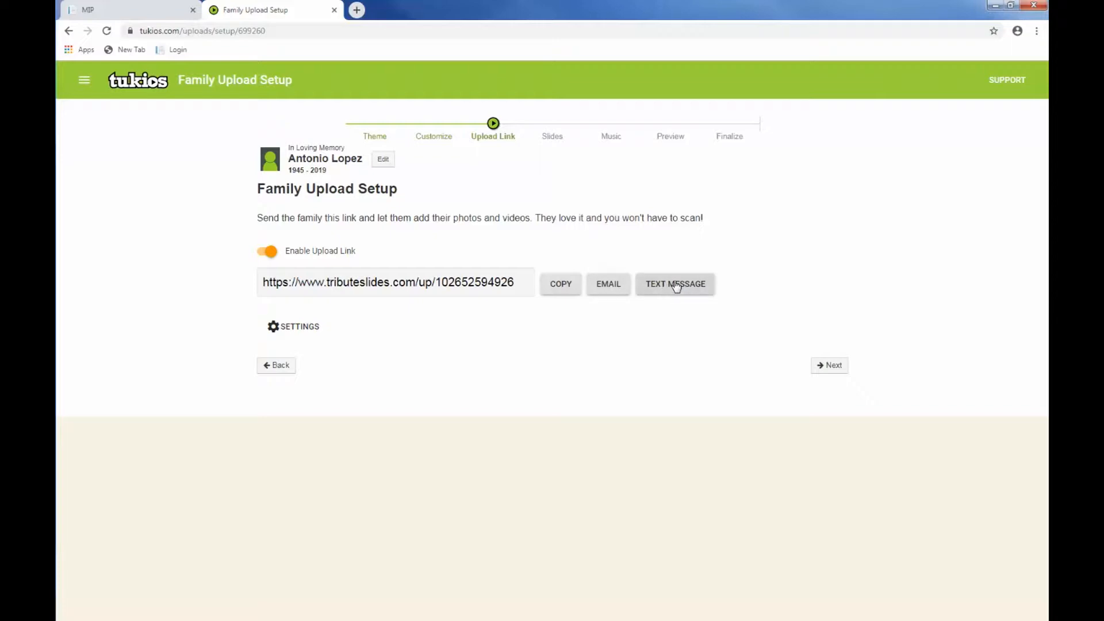
pyautogui.click(300, 333)
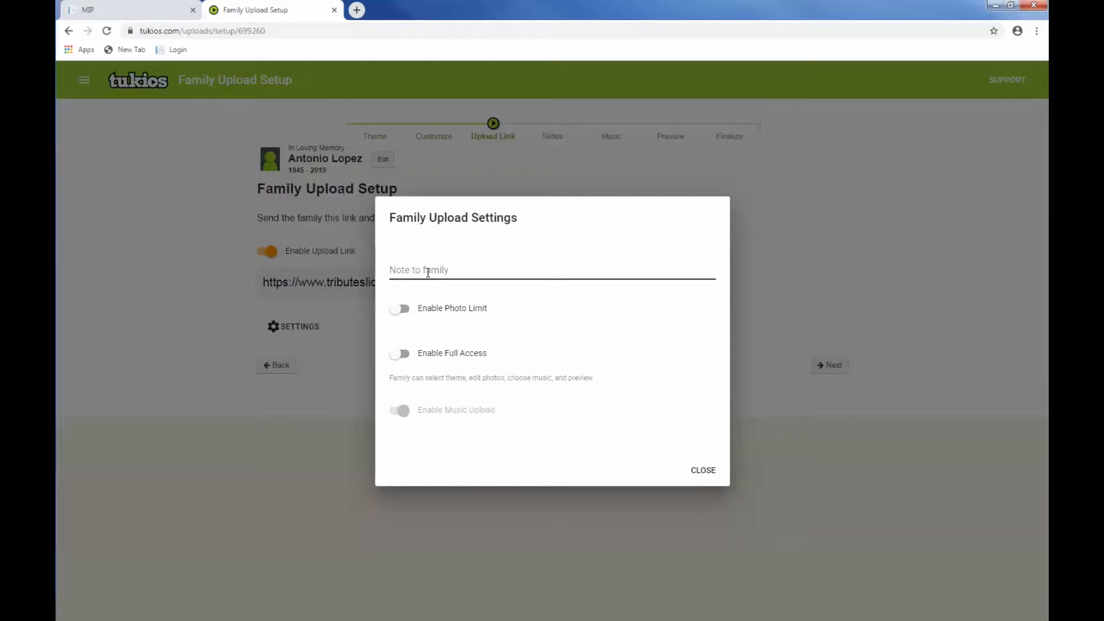
pyautogui.click(404, 309)
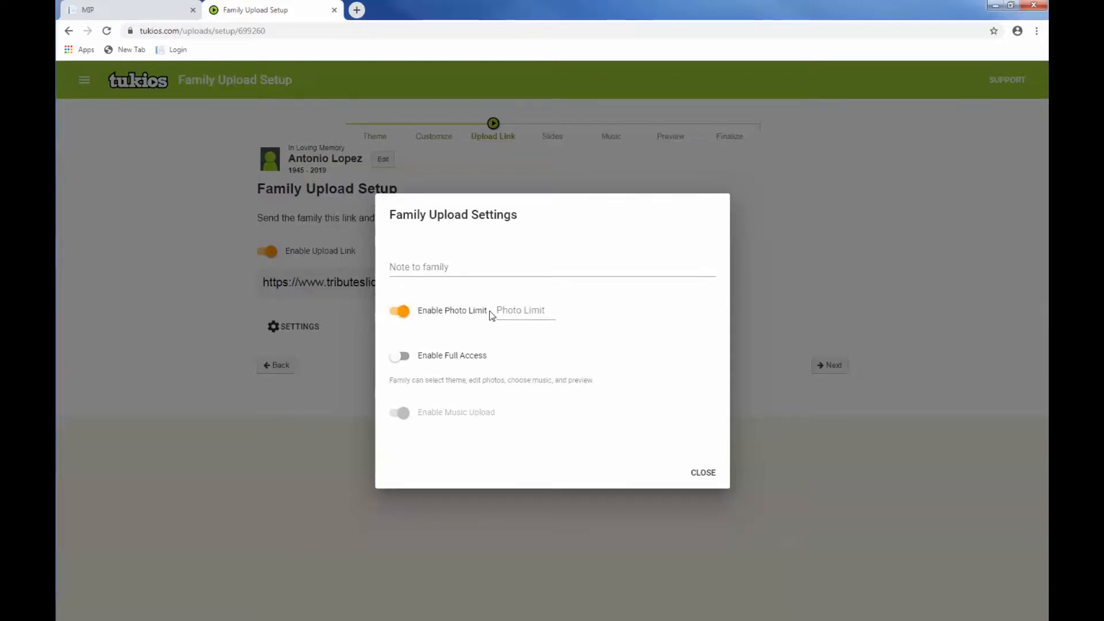
pyautogui.click(522, 312)
pyautogui.write('50')
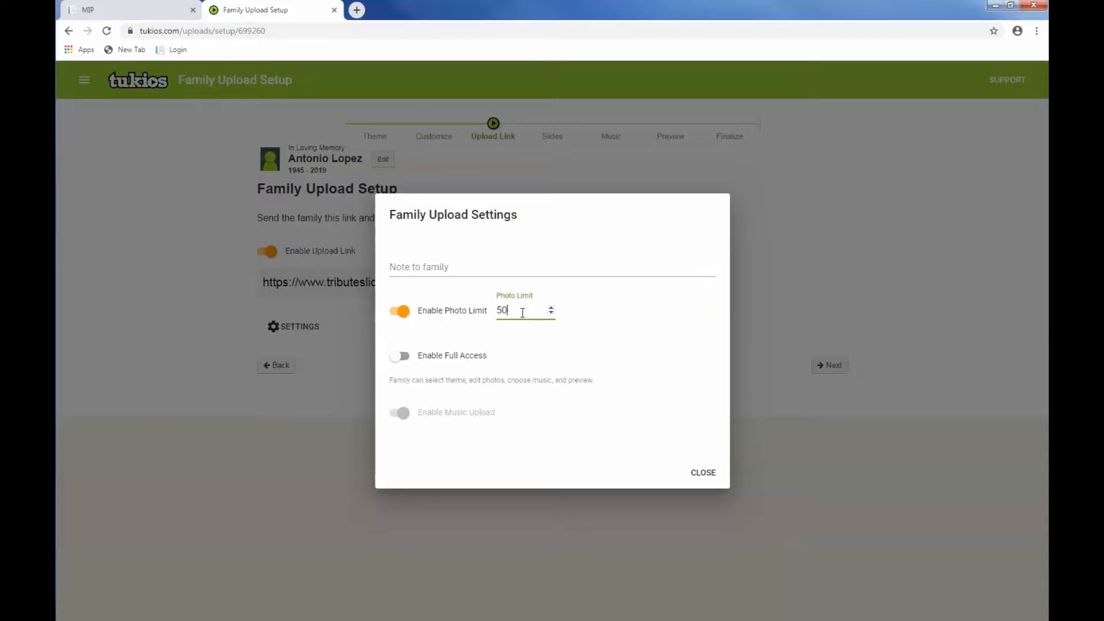
# - Switch the family's full access on and back off, and leave the upload settings for the Slides stage
pyautogui.click(402, 357)
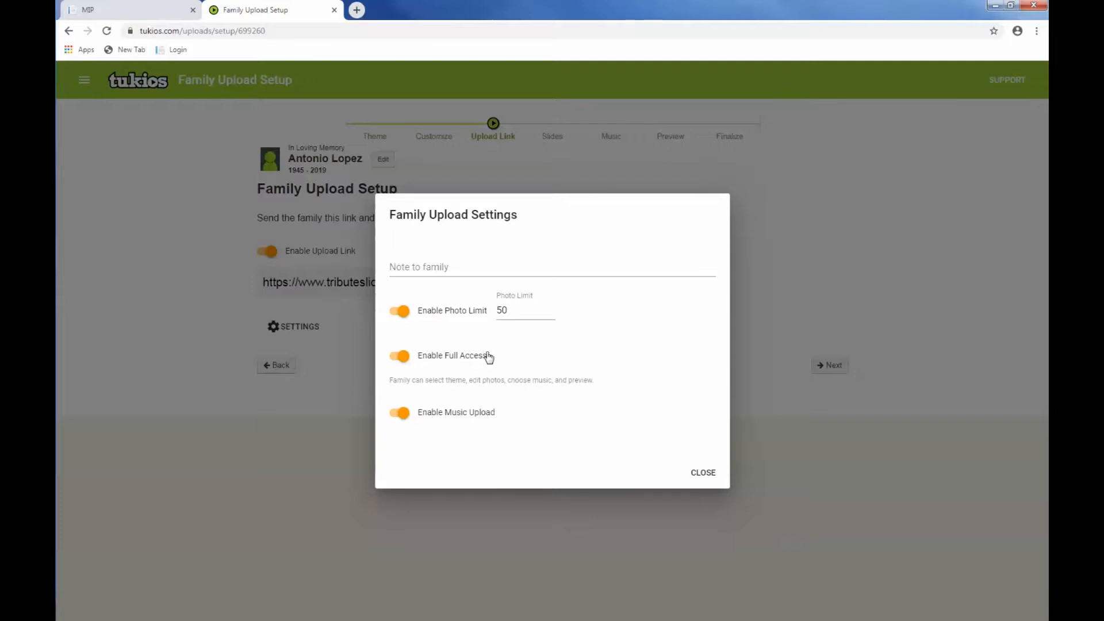
pyautogui.click(398, 357)
pyautogui.click(702, 473)
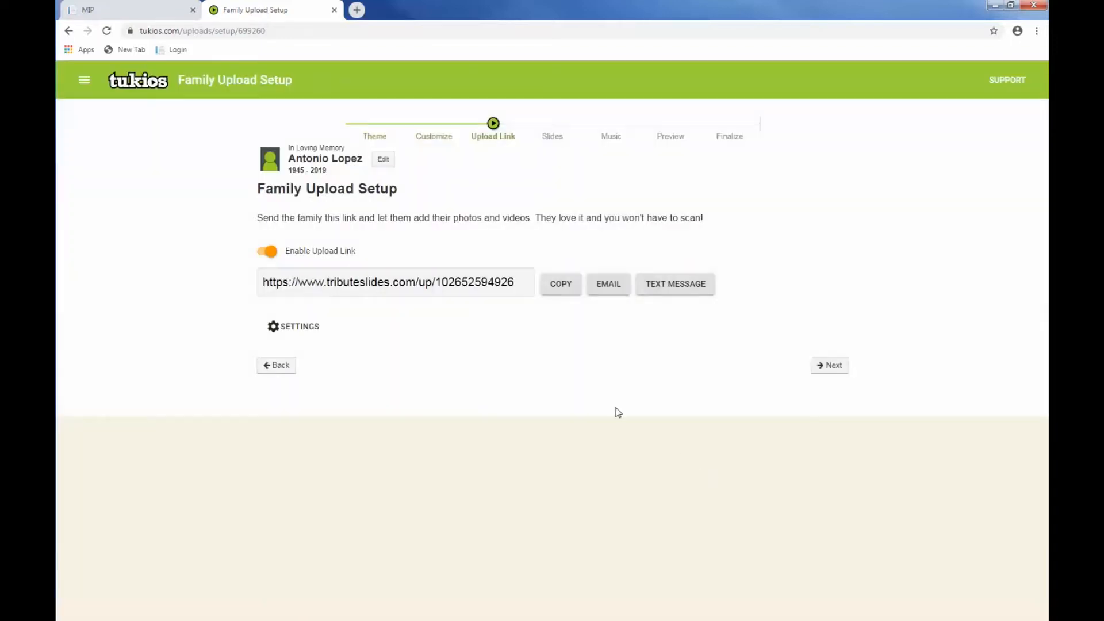
pyautogui.click(818, 372)
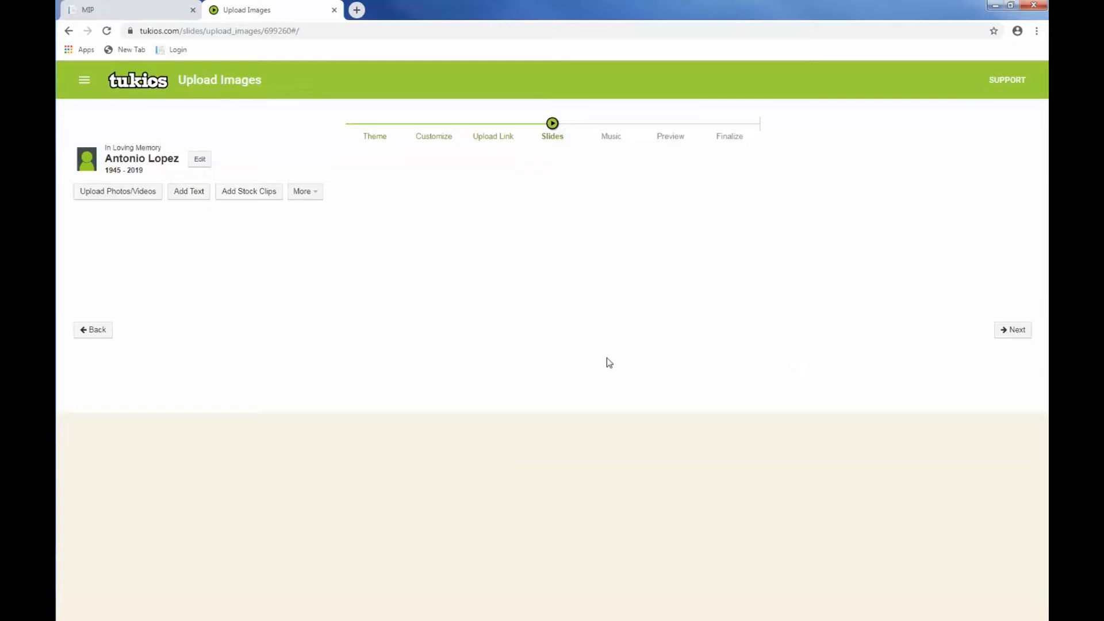
# - Open the file picker for uploading photos and videos to the slides
pyautogui.click(119, 195)
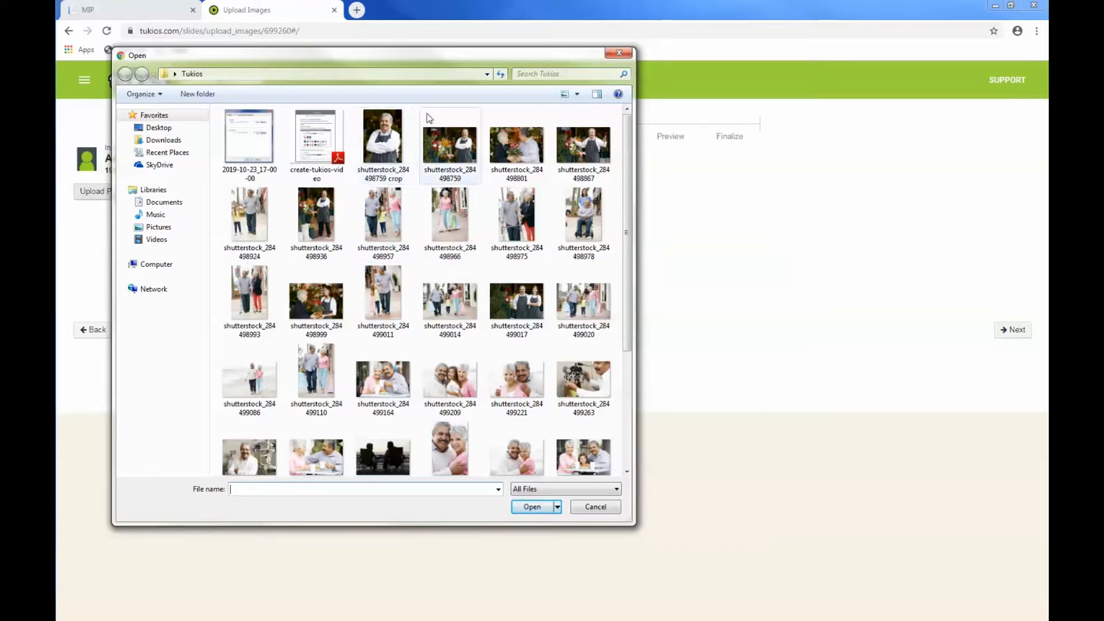
pyautogui.moveTo(352, 112); pyautogui.dragTo(612, 336)
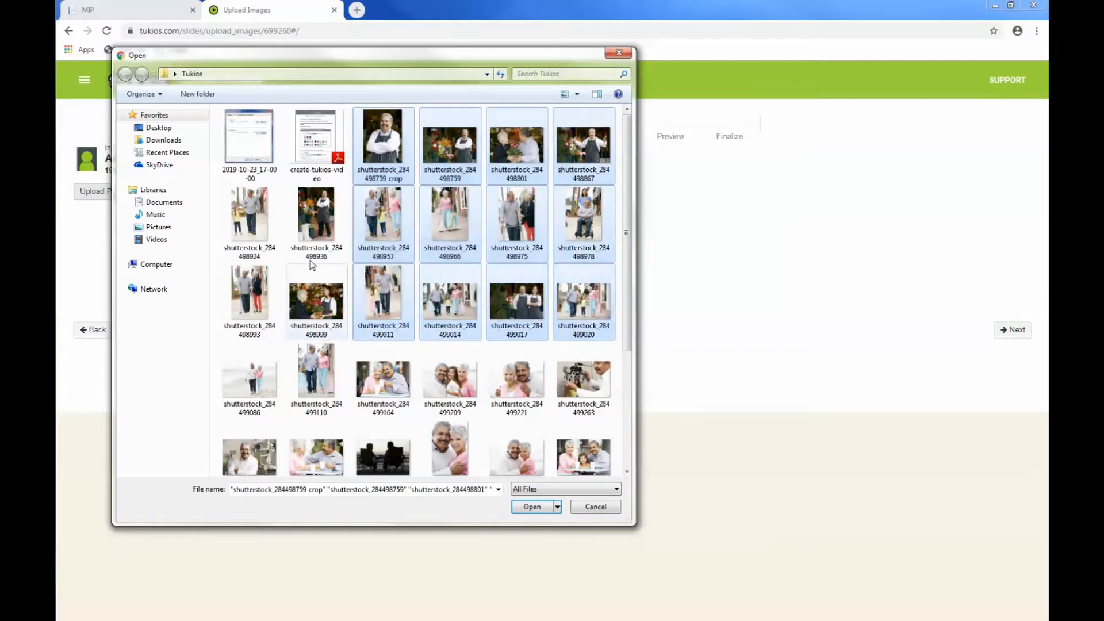
pyautogui.click(259, 223)
pyautogui.click(317, 222)
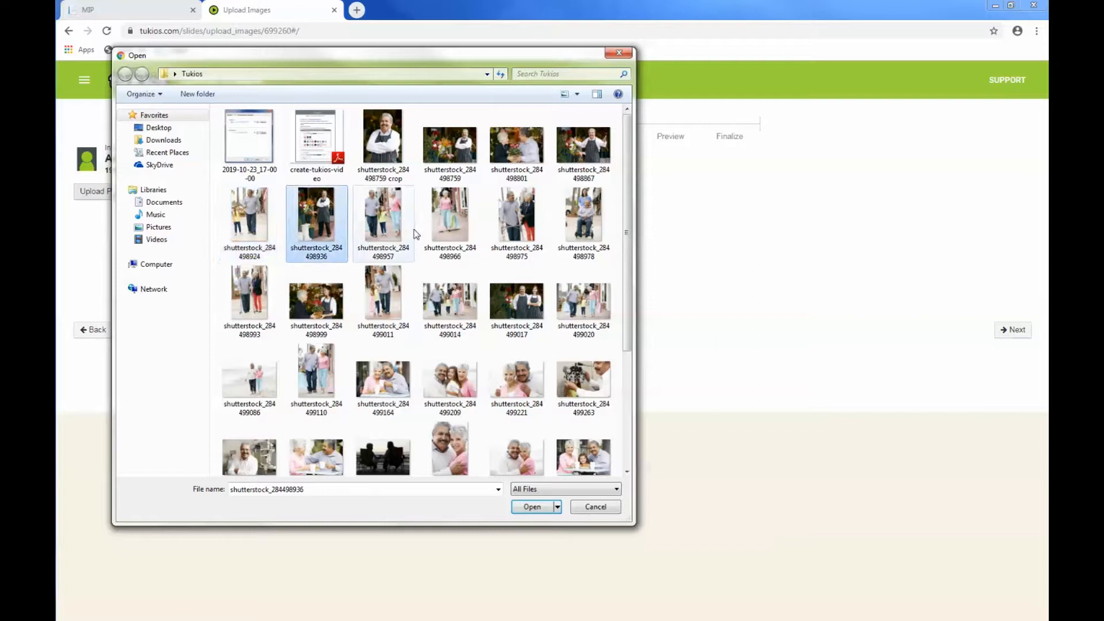
pyautogui.click(449, 222)
pyautogui.keyDown('ctrl'); pyautogui.click(255, 221); pyautogui.keyUp('ctrl')
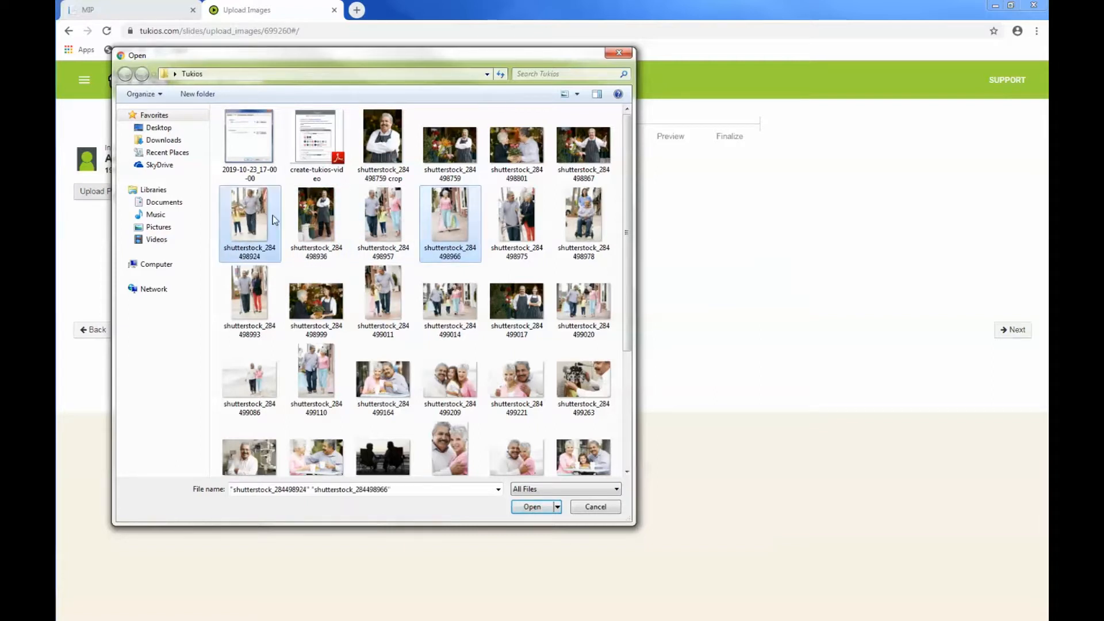
pyautogui.moveTo(323, 314); pyautogui.dragTo(482, 303)
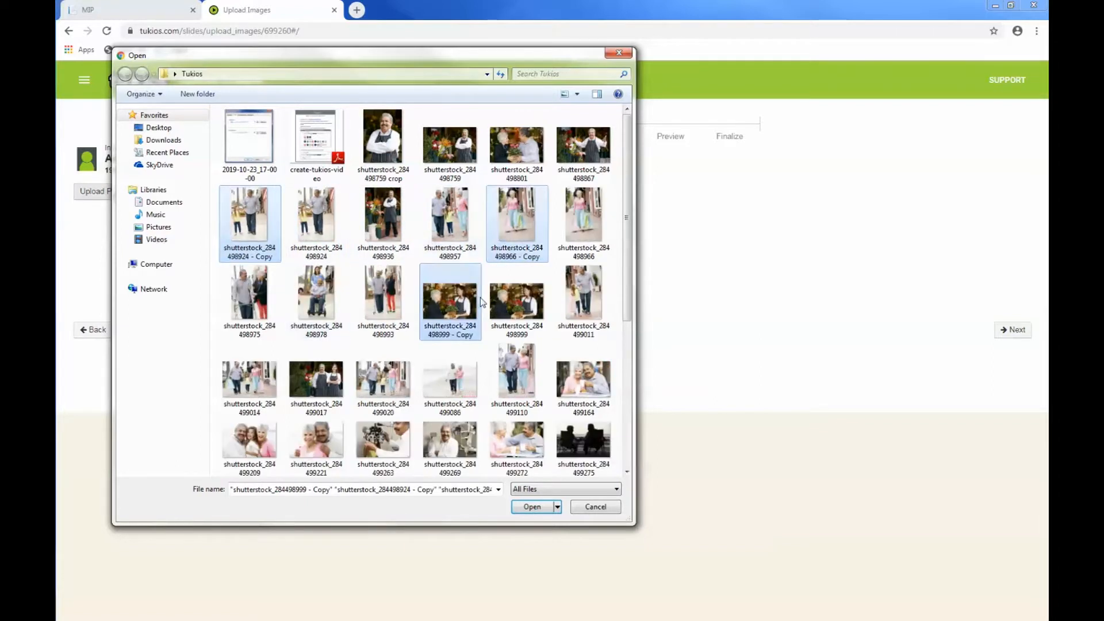
pyautogui.keyDown('ctrl'); pyautogui.click(385, 299); pyautogui.keyUp('ctrl')
pyautogui.click(378, 147)
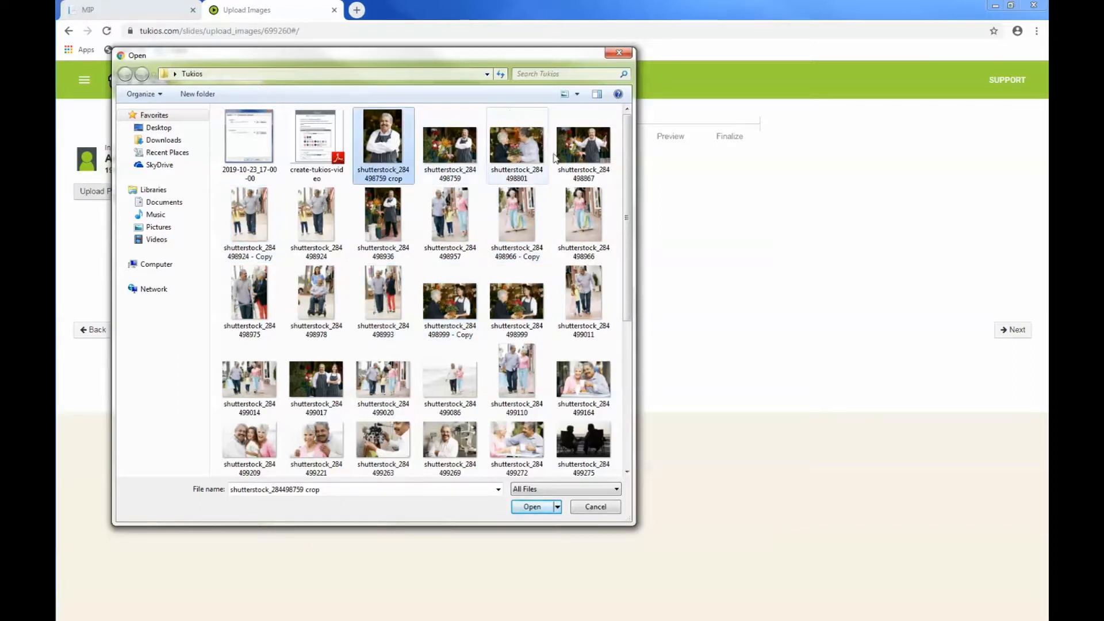
# - Show the files in the Tukios folder in Details view and sort them by type
pyautogui.click(578, 94)
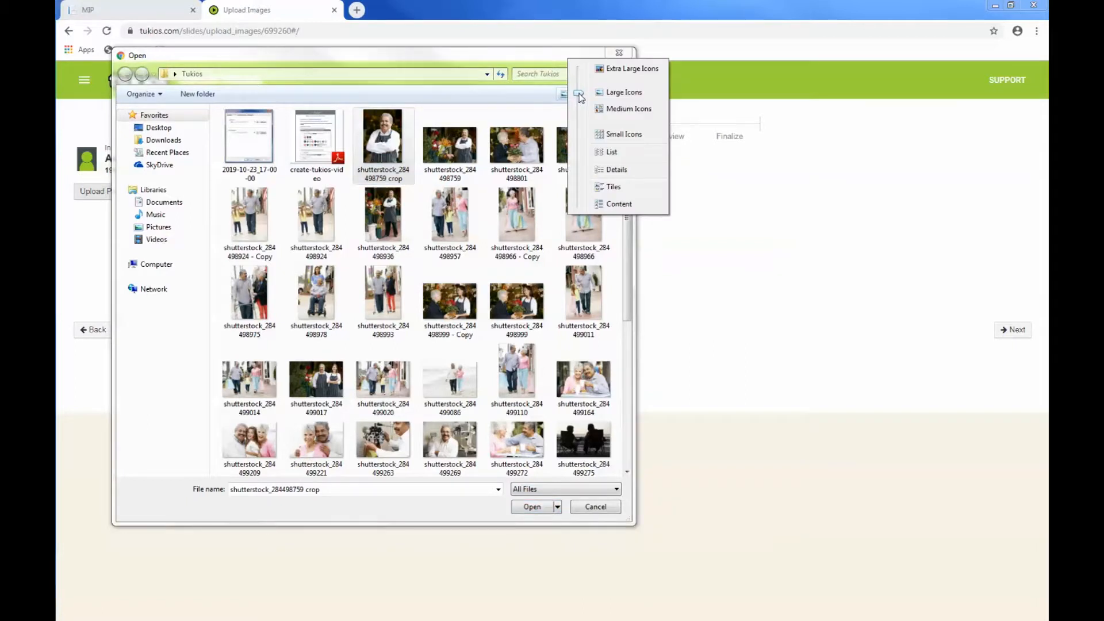
pyautogui.click(616, 169)
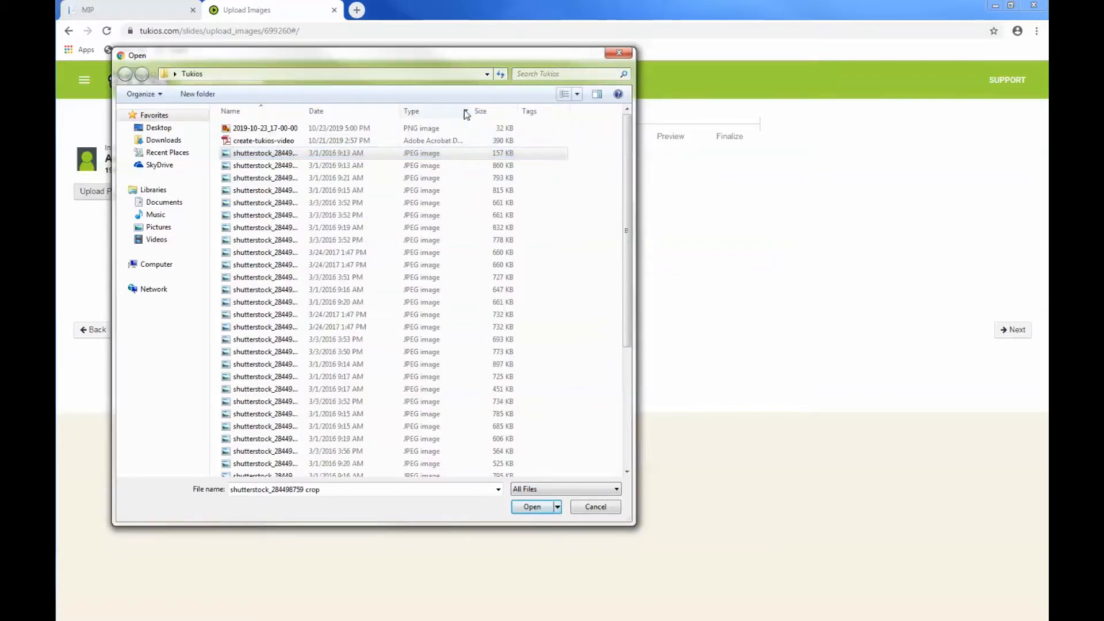
pyautogui.click(415, 113)
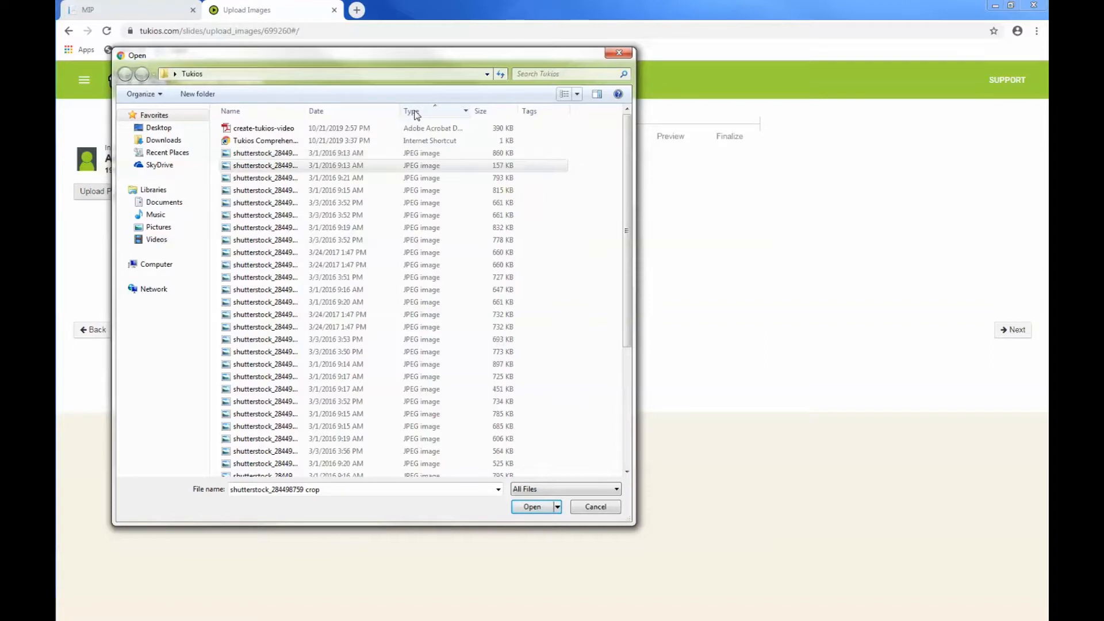
# - Select every JPEG image in the Tukios folder, leaving out the other file types, and upload them as slides
pyautogui.click(271, 153)
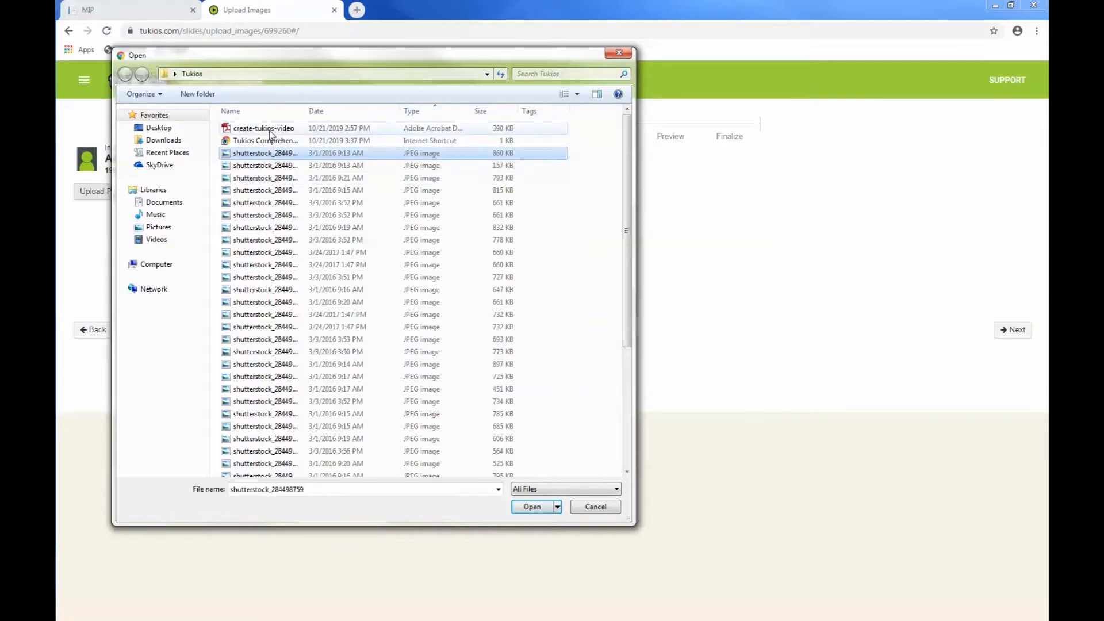
pyautogui.hotkey('shift', 'Down')
pyautogui.hotkey('shift', 'Down')
pyautogui.hotkey('shift', 'Down')
pyautogui.hotkey('shift', 'Down')
pyautogui.hotkey('shift', 'Down')
pyautogui.hotkey('shift', 'Down')
pyautogui.hotkey('shift', 'Down')
pyautogui.hotkey('shift', 'Down')
pyautogui.hotkey('shift', 'Down')
pyautogui.hotkey('shift', 'Down')
pyautogui.hotkey('shift', 'Down')
pyautogui.hotkey('shift', 'Down')
pyautogui.hotkey('shift', 'Down')
pyautogui.hotkey('shift', 'Down')
pyautogui.hotkey('shift', 'Down')
pyautogui.hotkey('shift', 'Down')
pyautogui.hotkey('shift', 'Down')
pyautogui.hotkey('shift', 'Down')
pyautogui.hotkey('shift', 'Down')
pyautogui.hotkey('shift', 'Down')
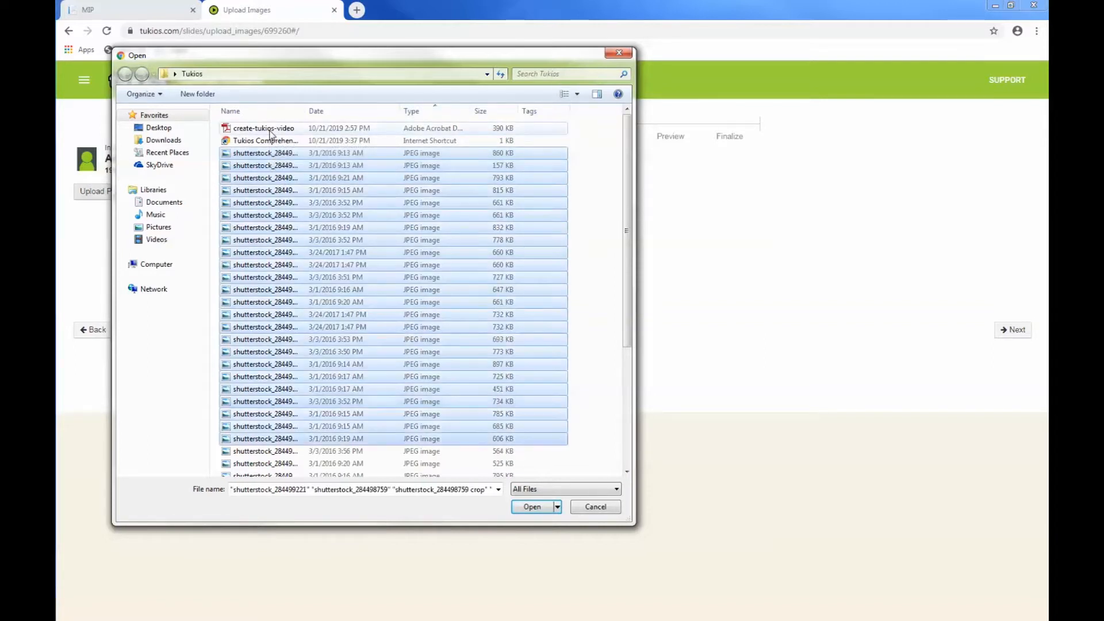
pyautogui.hotkey('shift', 'Down')
pyautogui.hotkey('shift', 'Down')
pyautogui.hotkey('shift', 'Down')
pyautogui.hotkey('shift', 'Down')
pyautogui.hotkey('shift', 'Down')
pyautogui.hotkey('shift', 'Down')
pyautogui.hotkey('shift', 'Down')
pyautogui.hotkey('shift', 'Down')
pyautogui.hotkey('shift', 'Down')
pyautogui.hotkey('shift', 'Down')
pyautogui.hotkey('shift', 'Down')
pyautogui.hotkey('shift', 'Down')
pyautogui.hotkey('shift', 'Down')
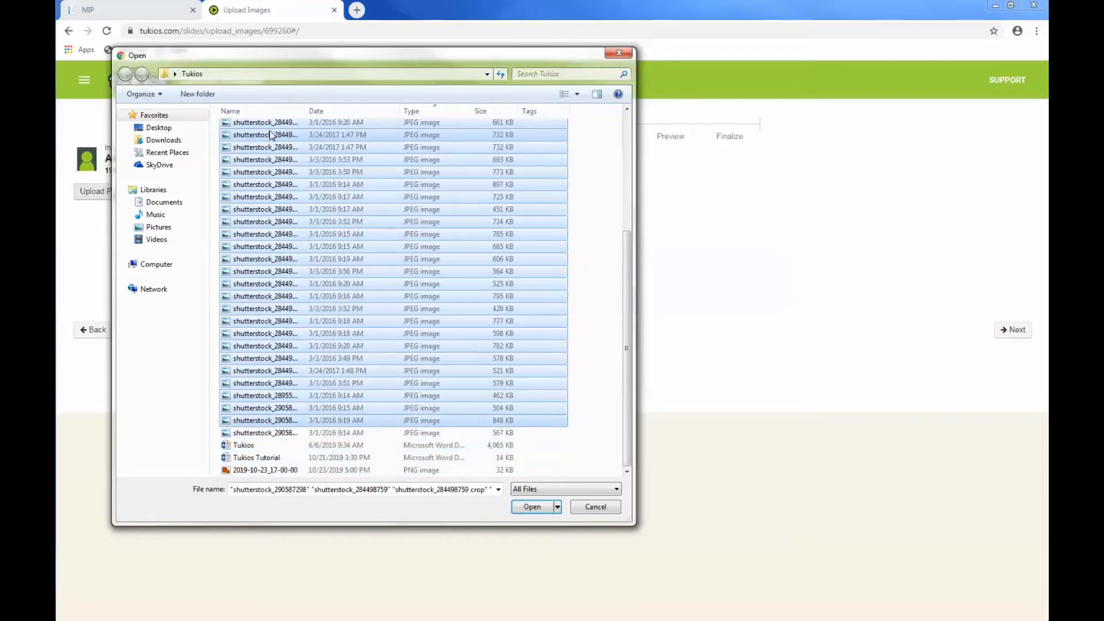
pyautogui.hotkey('shift', 'Down')
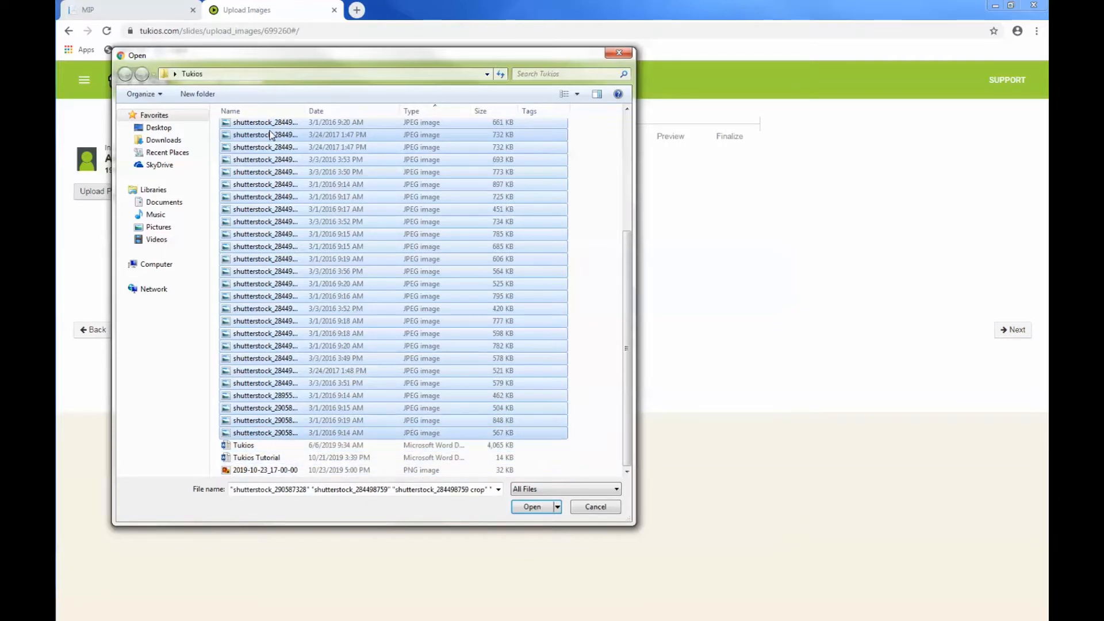
pyautogui.click(539, 509)
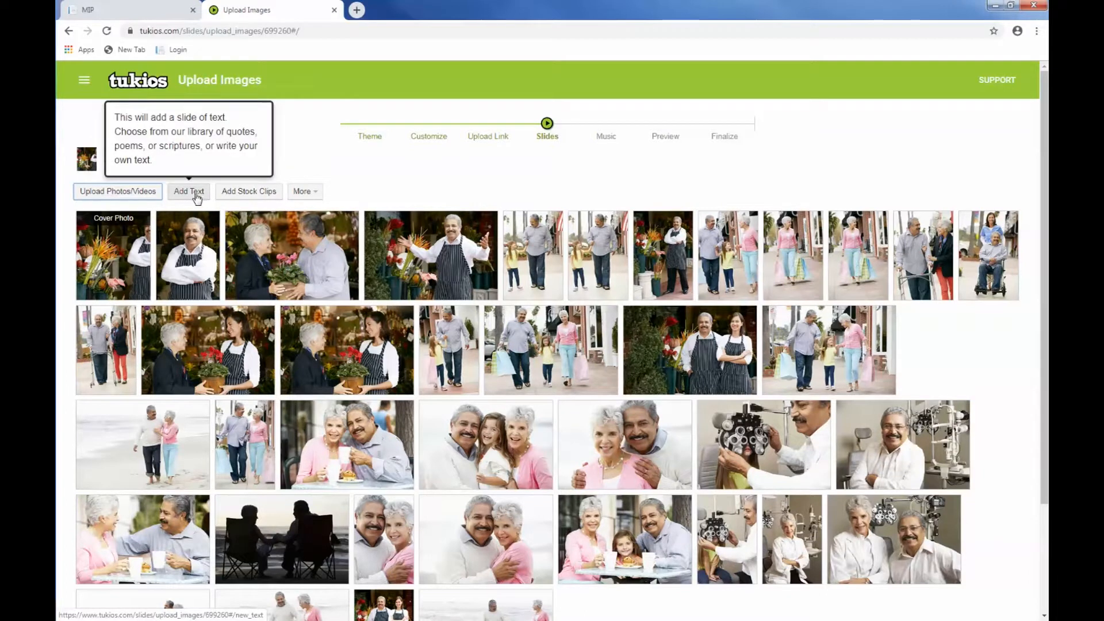
# - Start a new text slide and check the Text Library's categories, closing it without picking a text
pyautogui.click(196, 195)
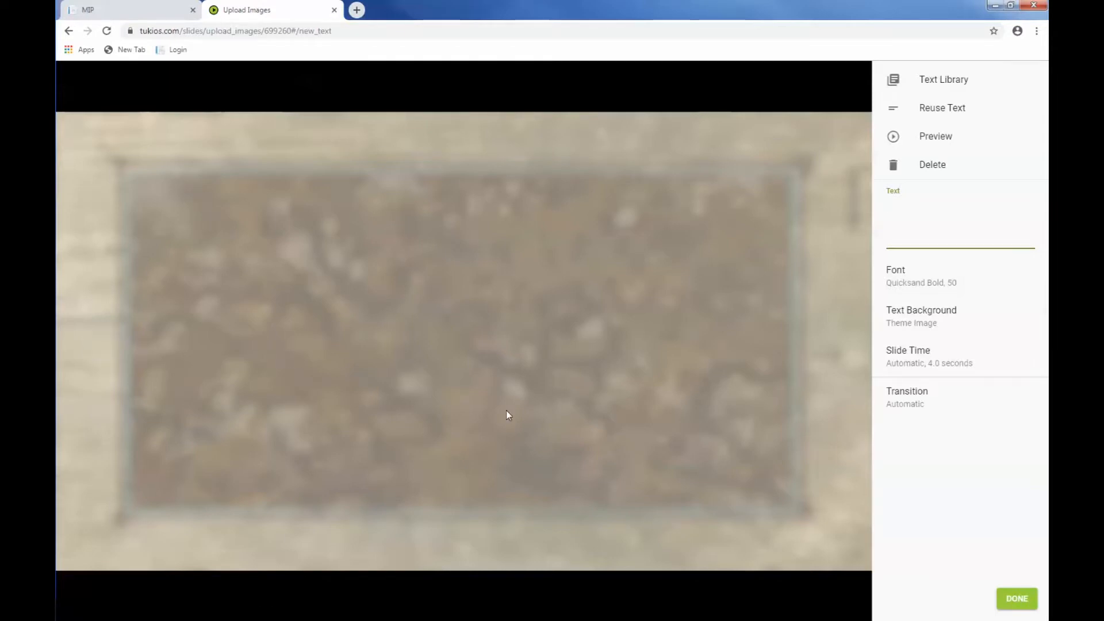
pyautogui.click(947, 84)
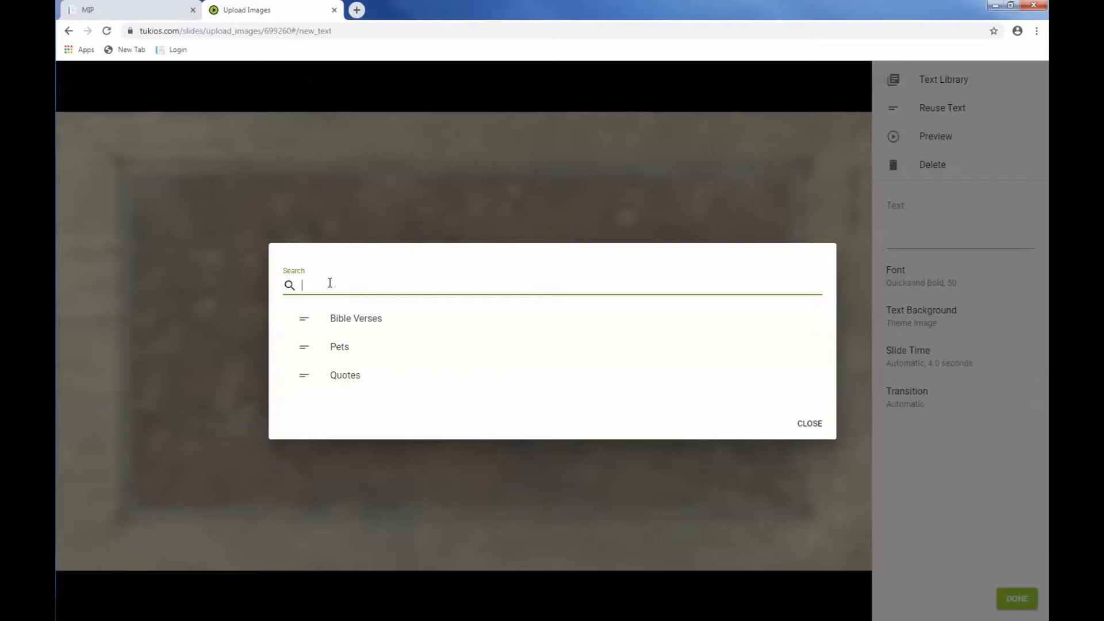
pyautogui.click(810, 424)
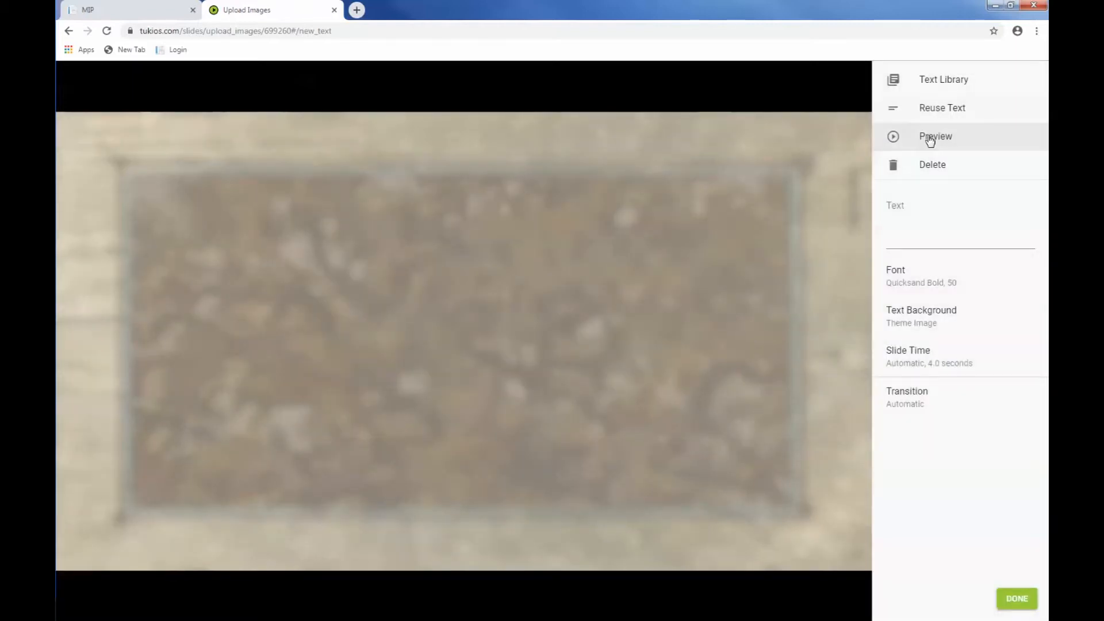
# - Give the text slide the wording "In loving Memory", finish it, and move it to just before the first flower-pot photo in the second row
pyautogui.click(915, 240)
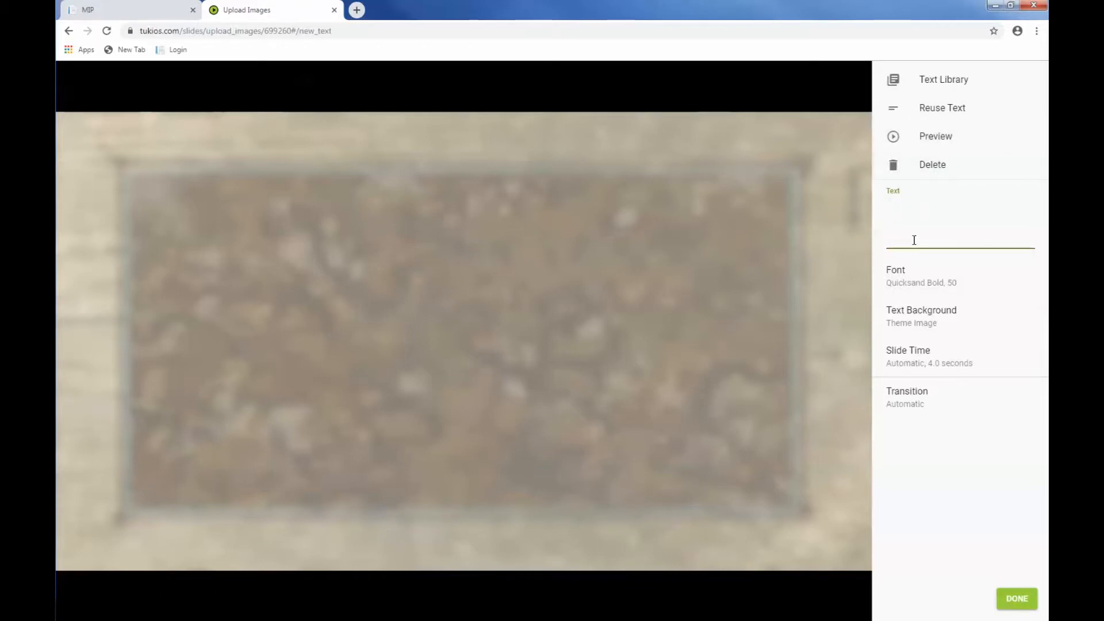
pyautogui.write('In loving Me')
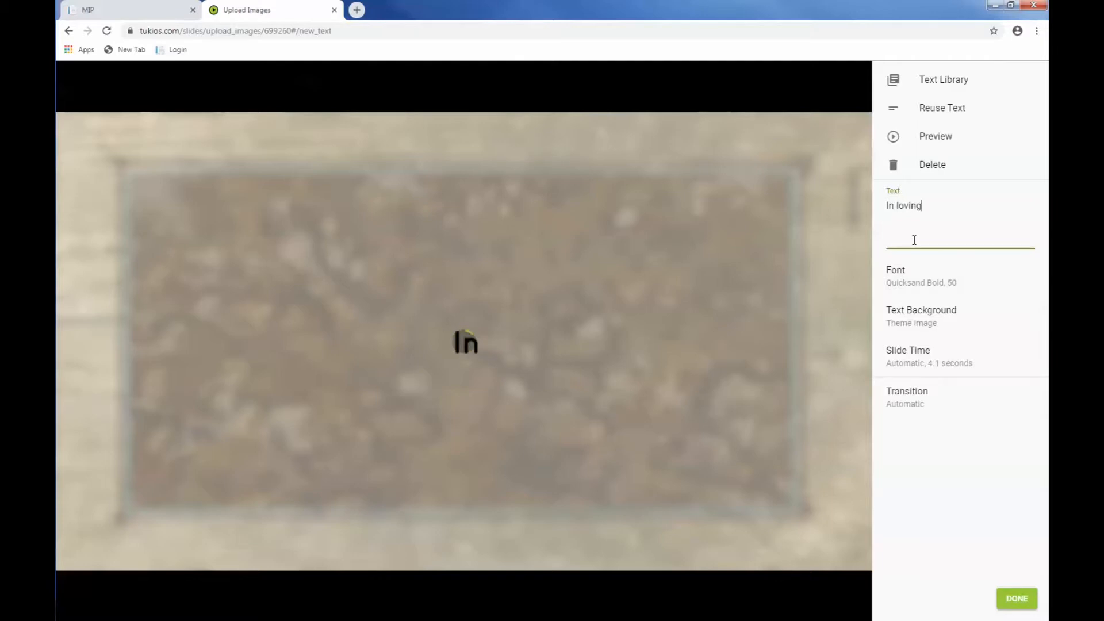
pyautogui.write('mory')
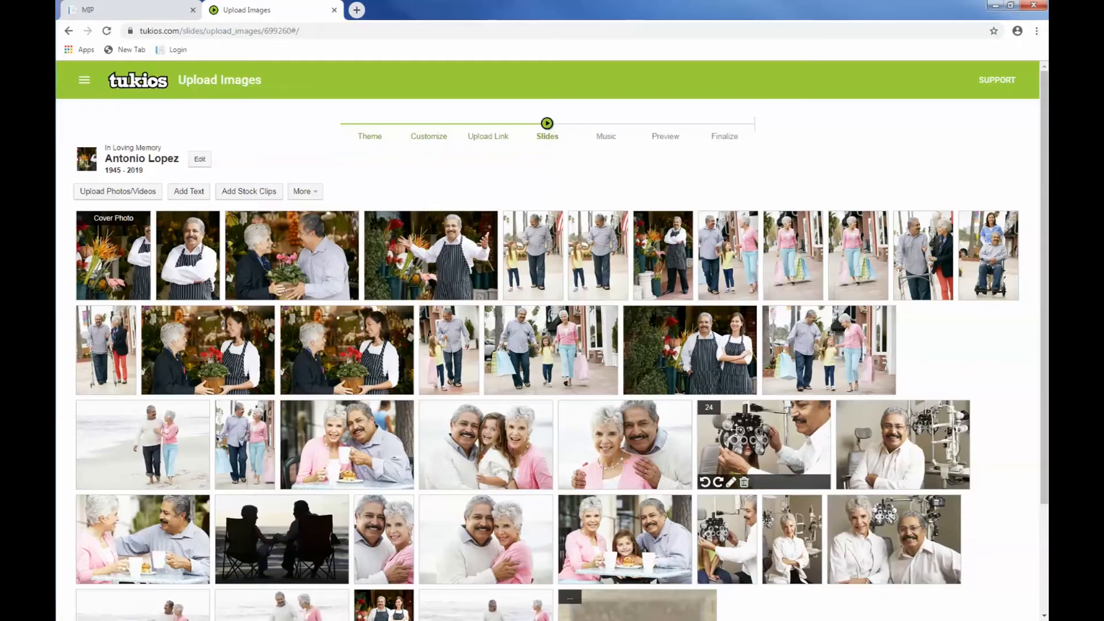
pyautogui.scroll(-1, 638, 482)
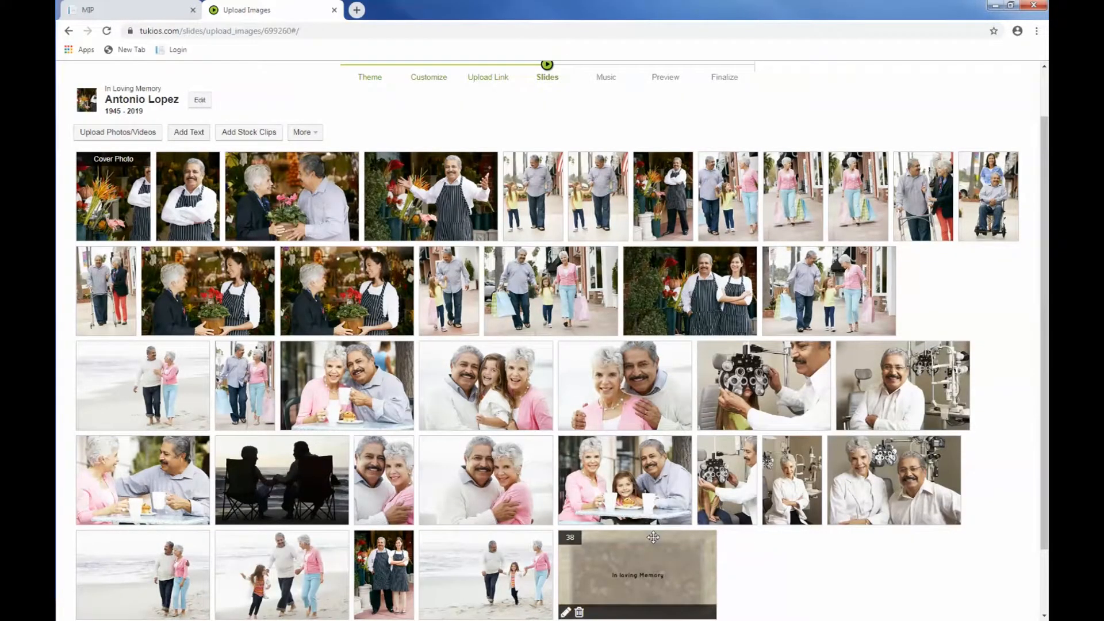
pyautogui.moveTo(650, 549); pyautogui.dragTo(364, 280)
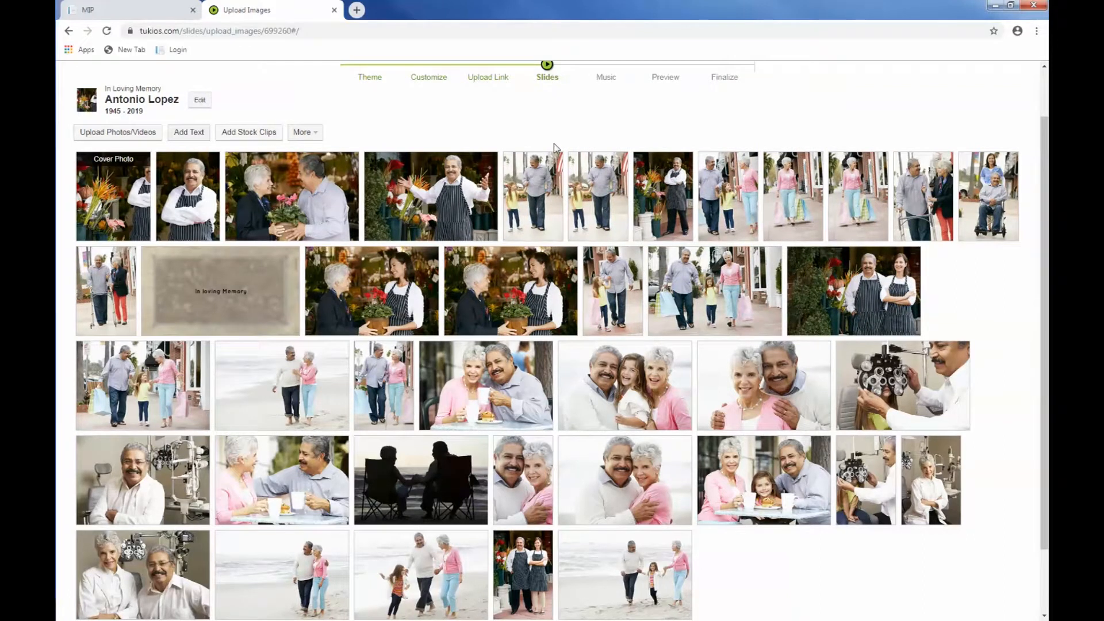
# - Add the "Autumn Leaves Falling" stock clip to the slides
pyautogui.click(249, 132)
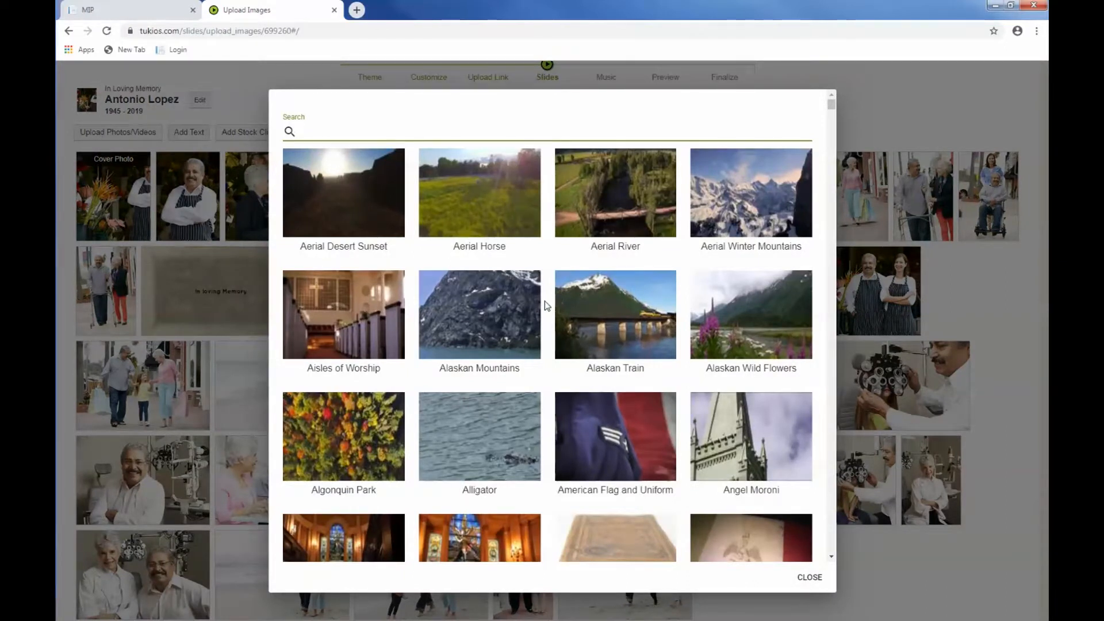
pyautogui.scroll(-6, 546, 298)
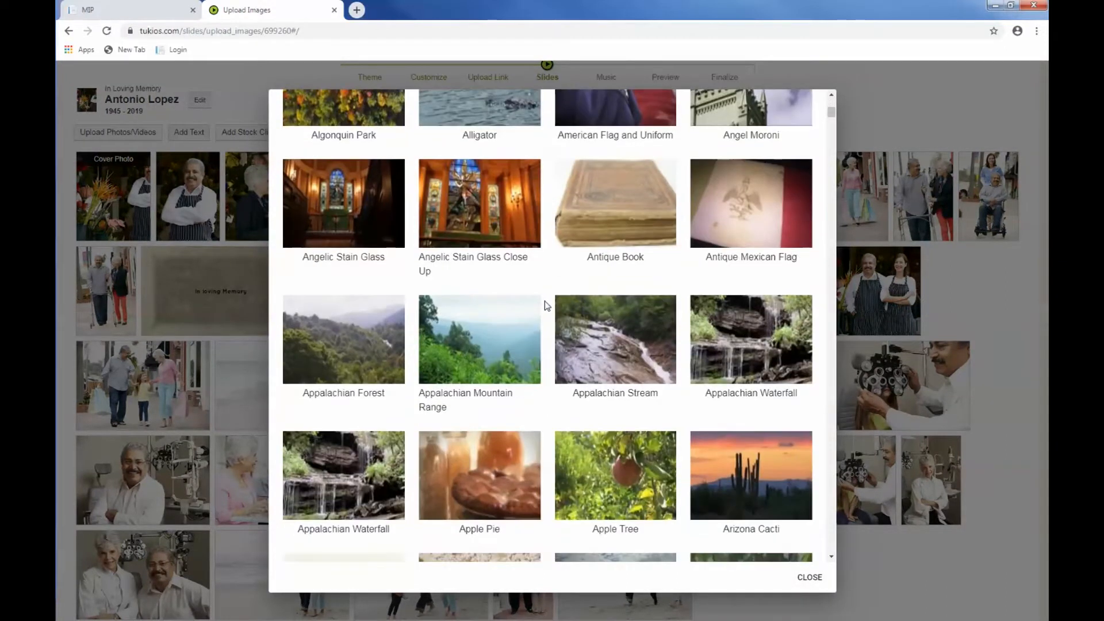
pyautogui.scroll(-5, 545, 301)
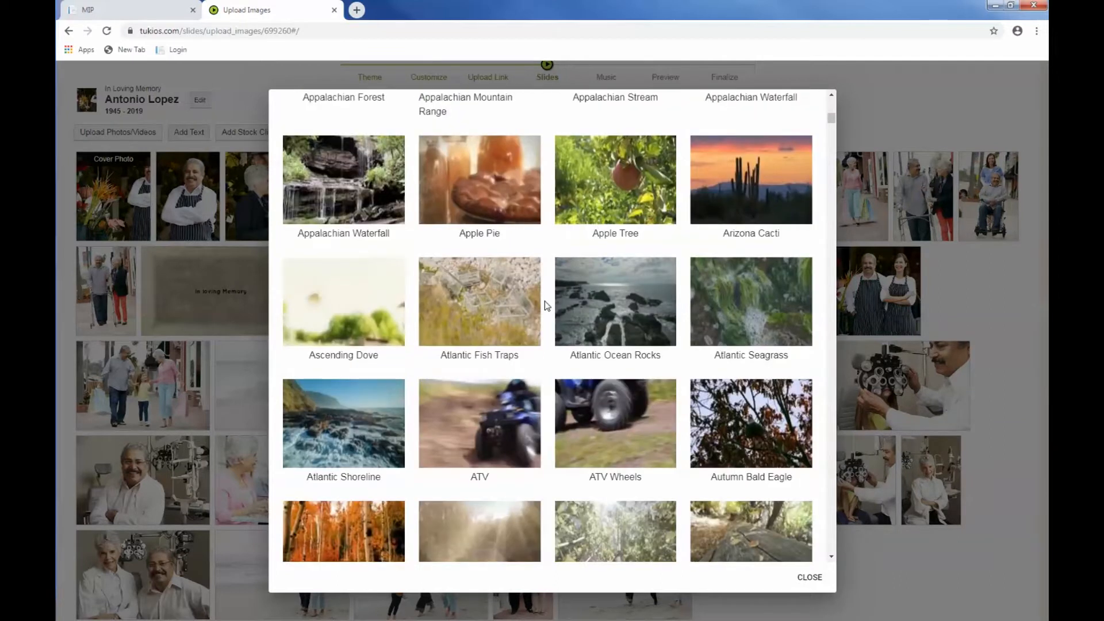
pyautogui.scroll(-3, 545, 306)
pyautogui.scroll(-1, 544, 301)
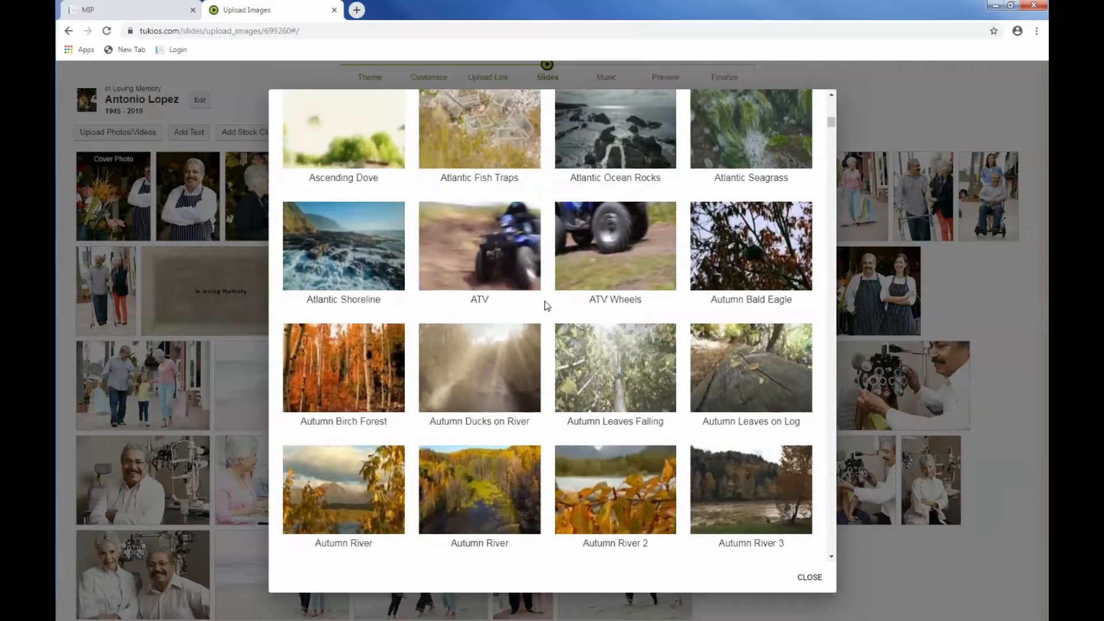
pyautogui.click(619, 367)
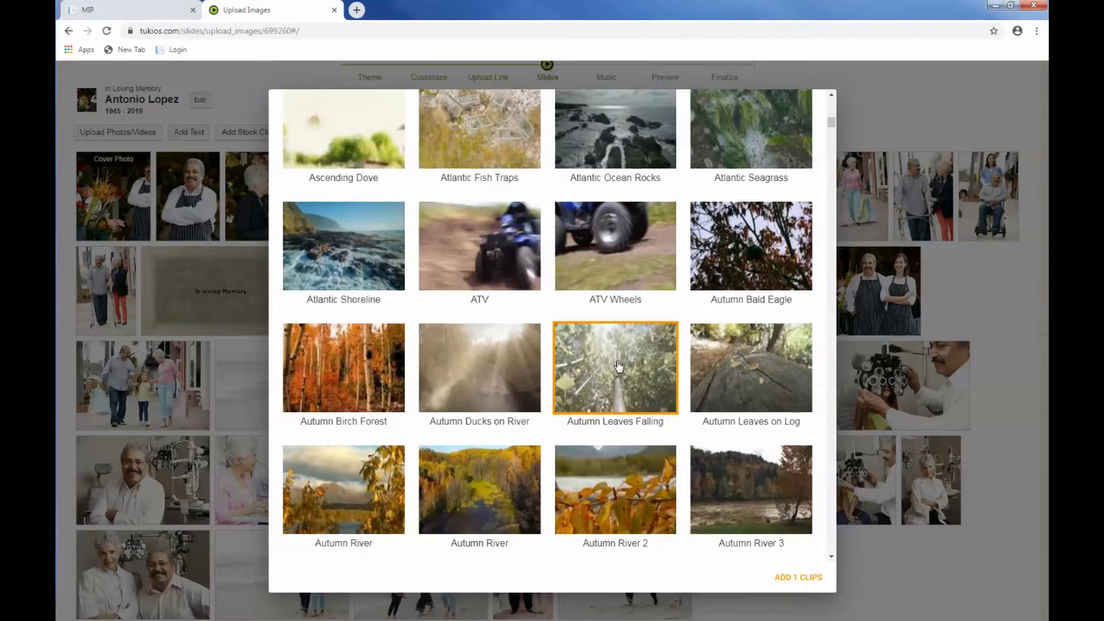
pyautogui.click(782, 578)
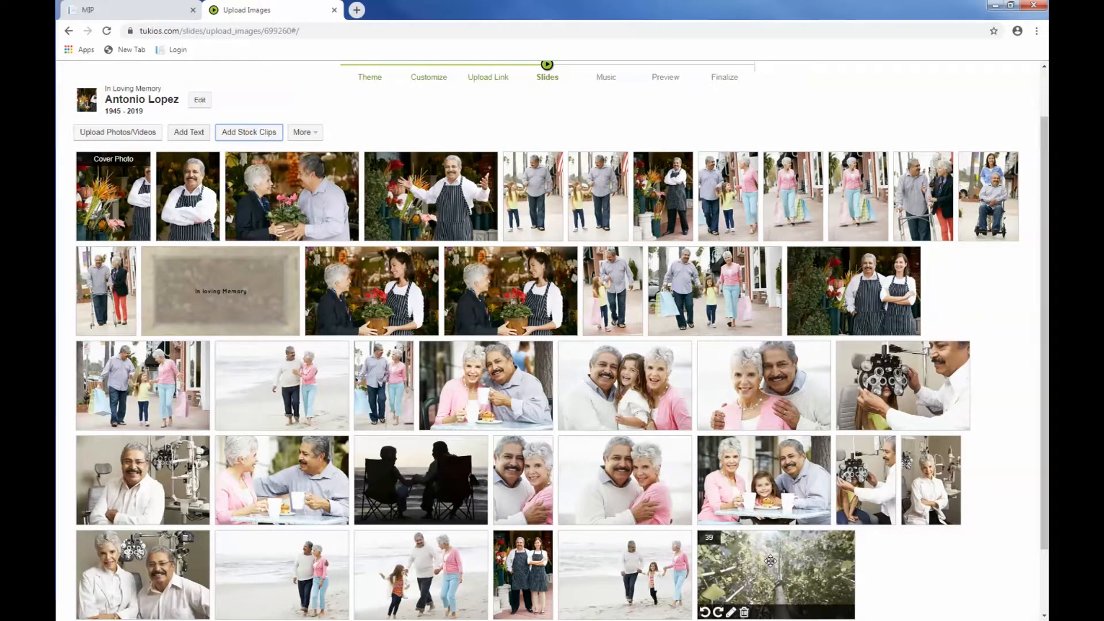
# - Move the autumn leaves clip into the second row and one duplicate photo of the man with the girl into the third row
pyautogui.moveTo(770, 561); pyautogui.dragTo(641, 294)
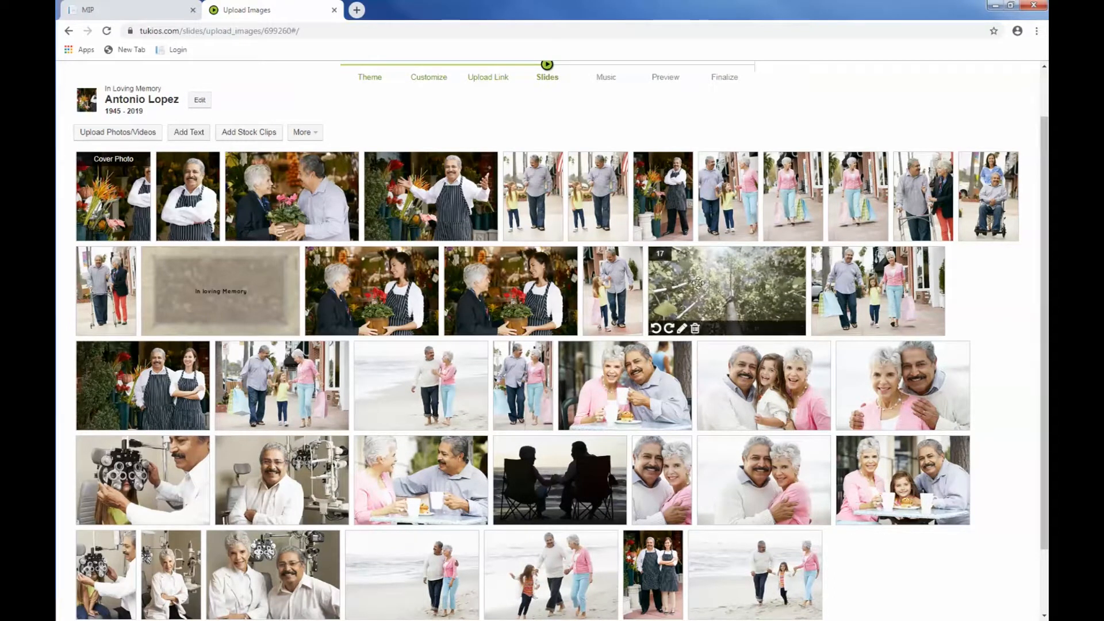
pyautogui.moveTo(533, 201); pyautogui.dragTo(508, 318)
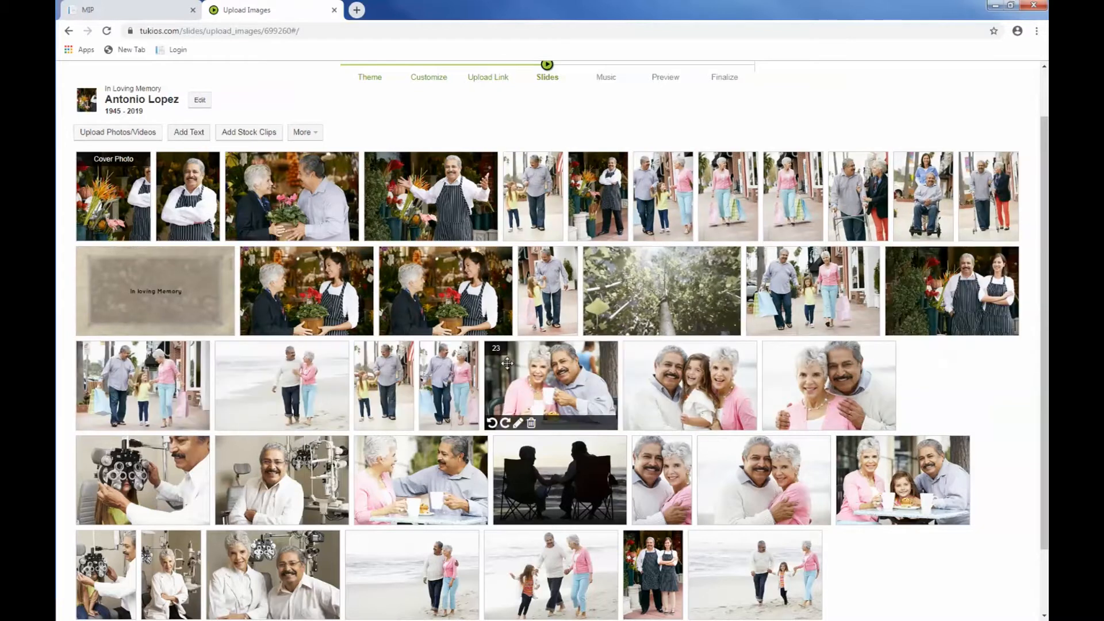
# - Open the video's look customization and review the available transitions, effects and overlays
pyautogui.click(316, 138)
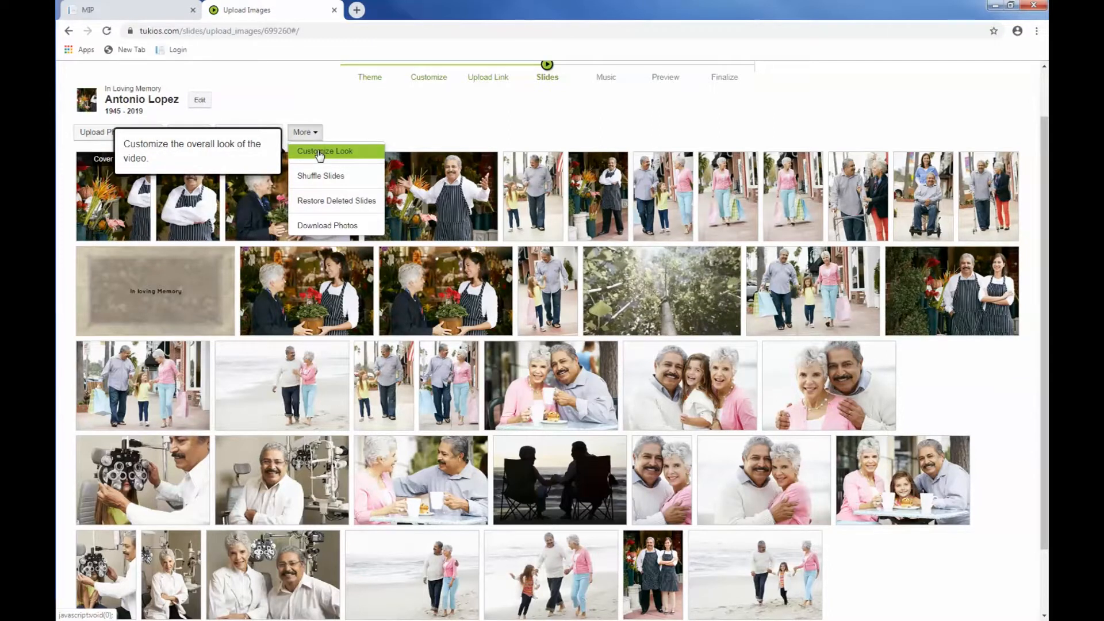
pyautogui.click(320, 153)
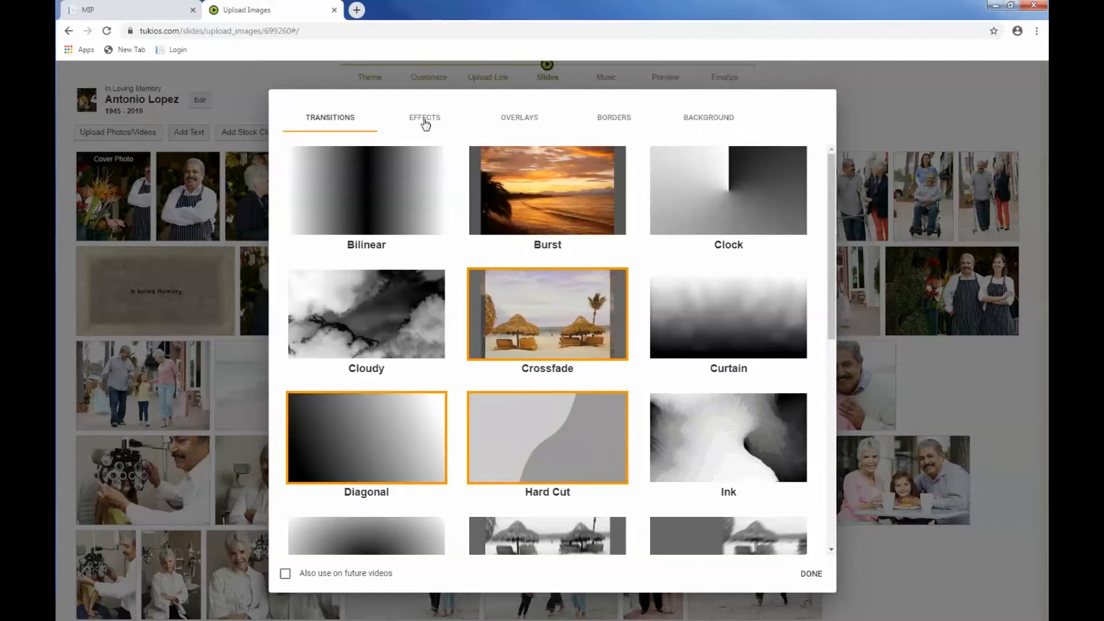
pyautogui.click(425, 121)
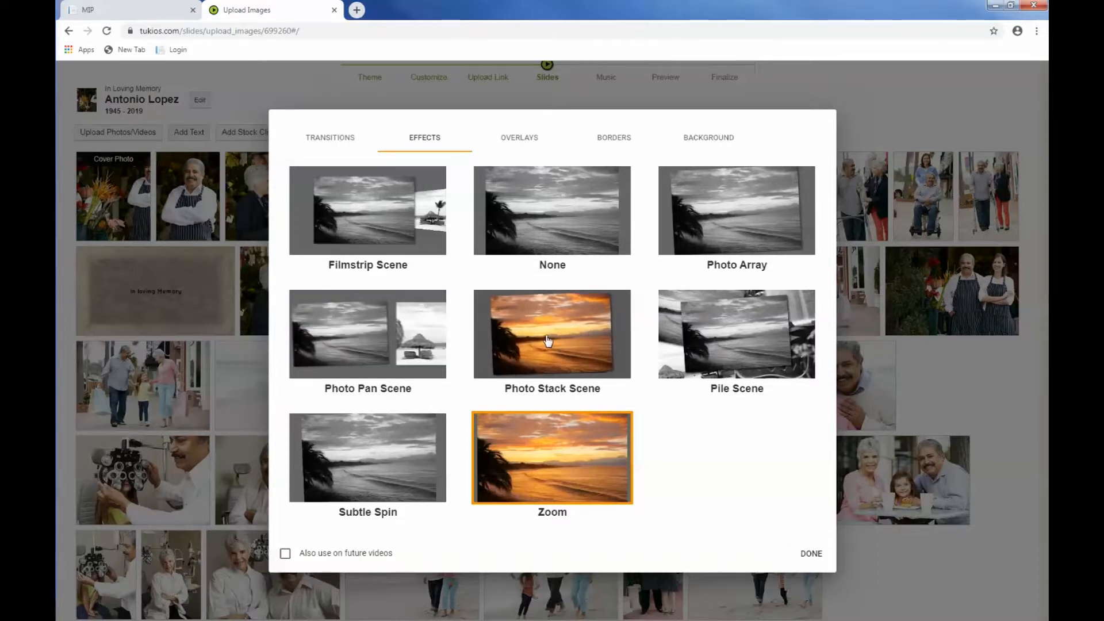
pyautogui.click(520, 138)
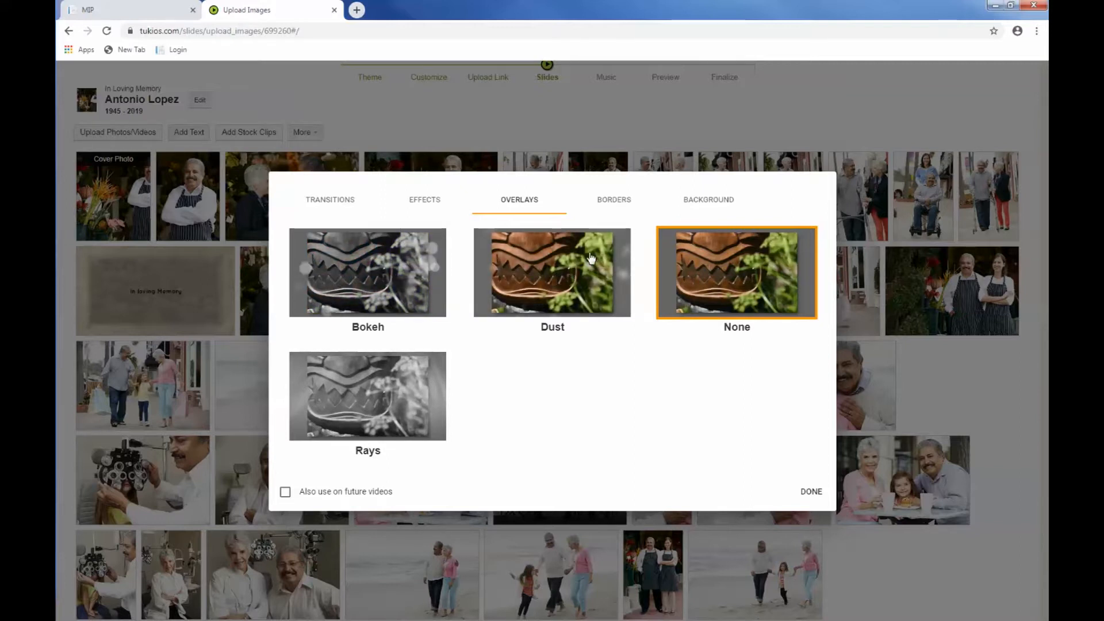
# - Add None to the selected photo borders, choose the Black background, and finish customizing the look
pyautogui.click(621, 206)
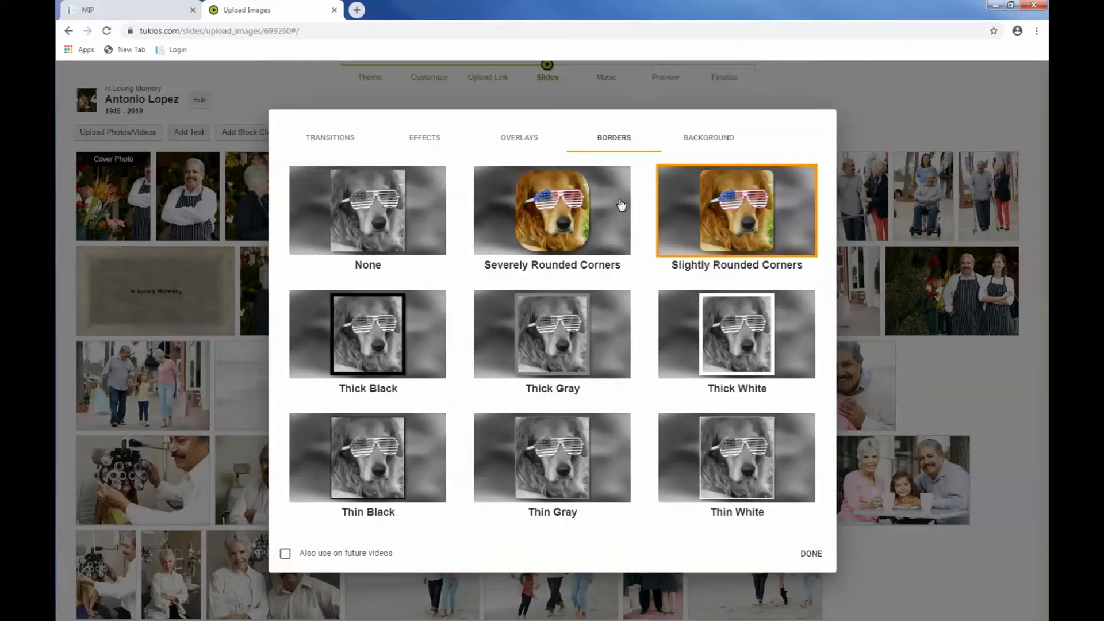
pyautogui.click(383, 218)
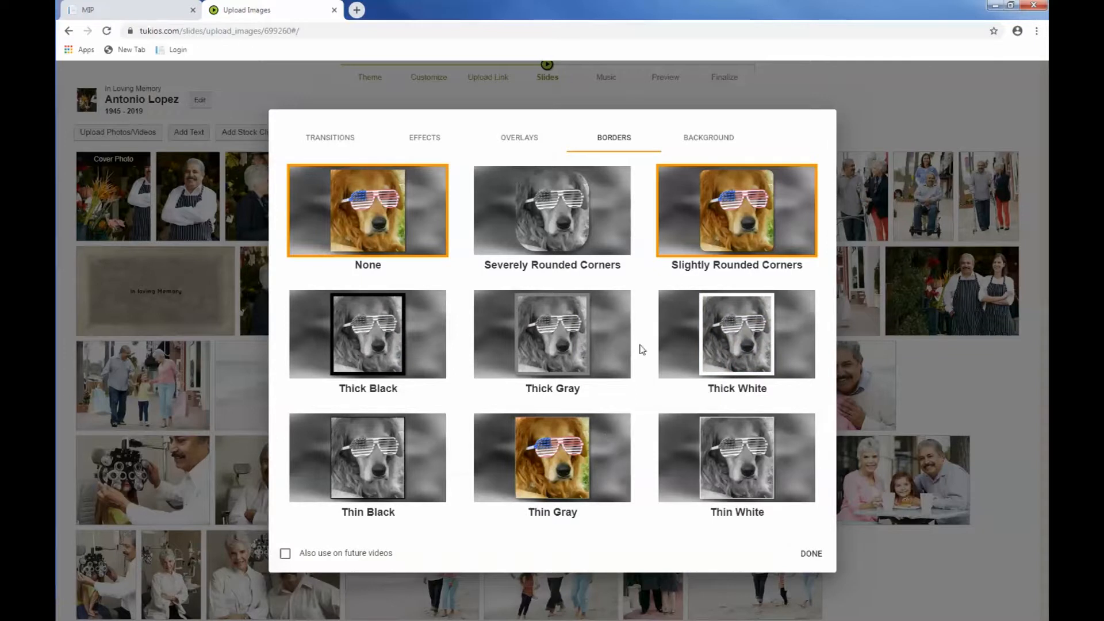
pyautogui.click(714, 133)
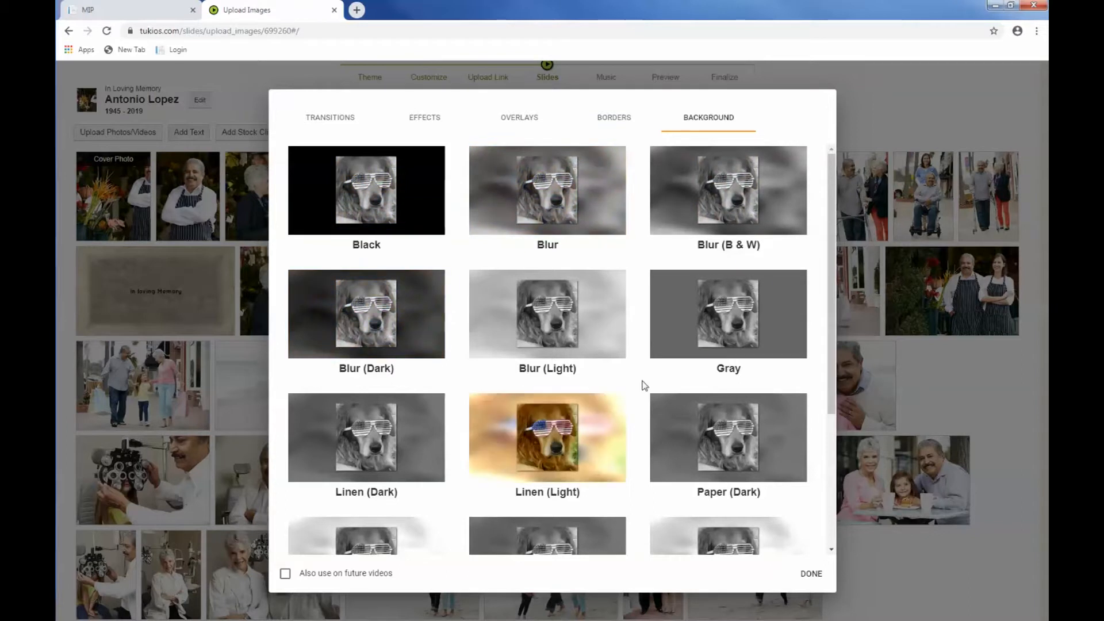
pyautogui.click(403, 219)
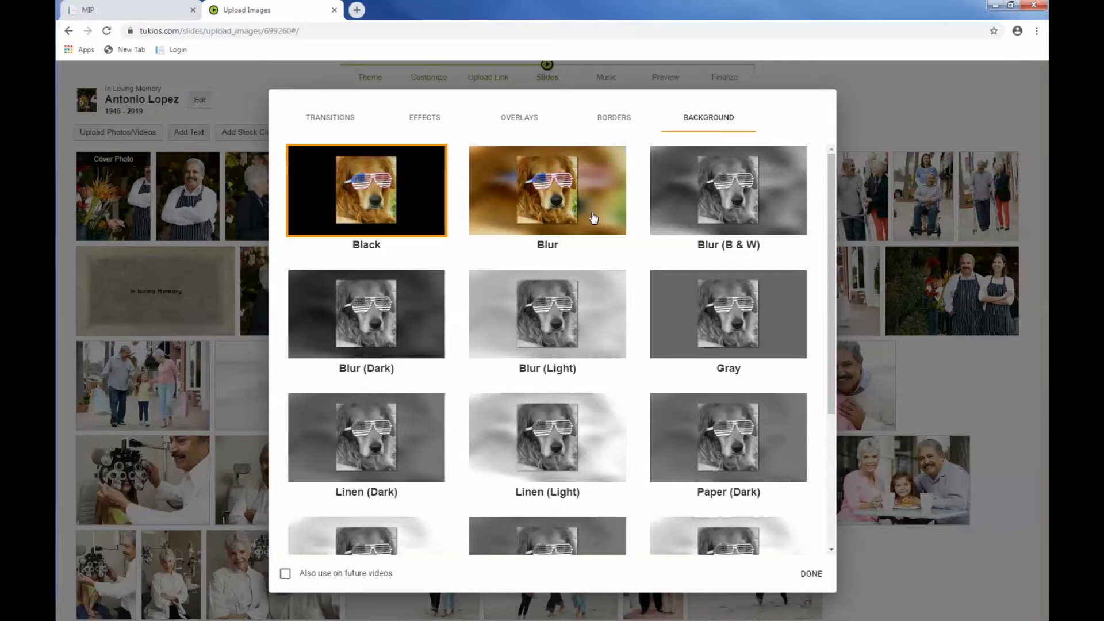
pyautogui.click(811, 574)
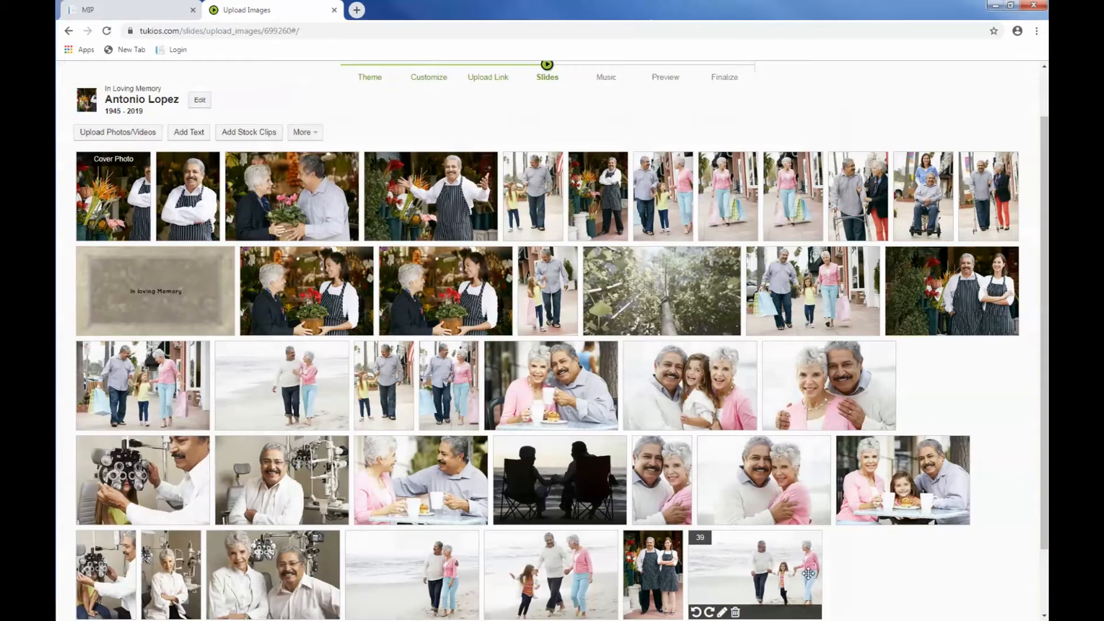
# - Delete the second flower-pot photo in the second row of slides
pyautogui.click(310, 133)
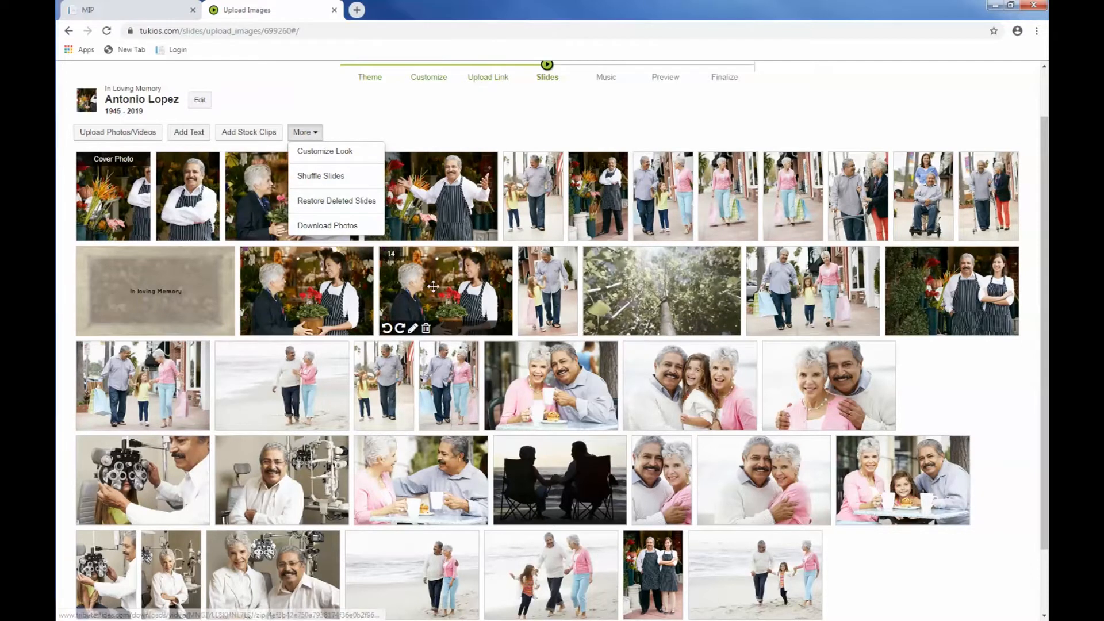
pyautogui.click(462, 288)
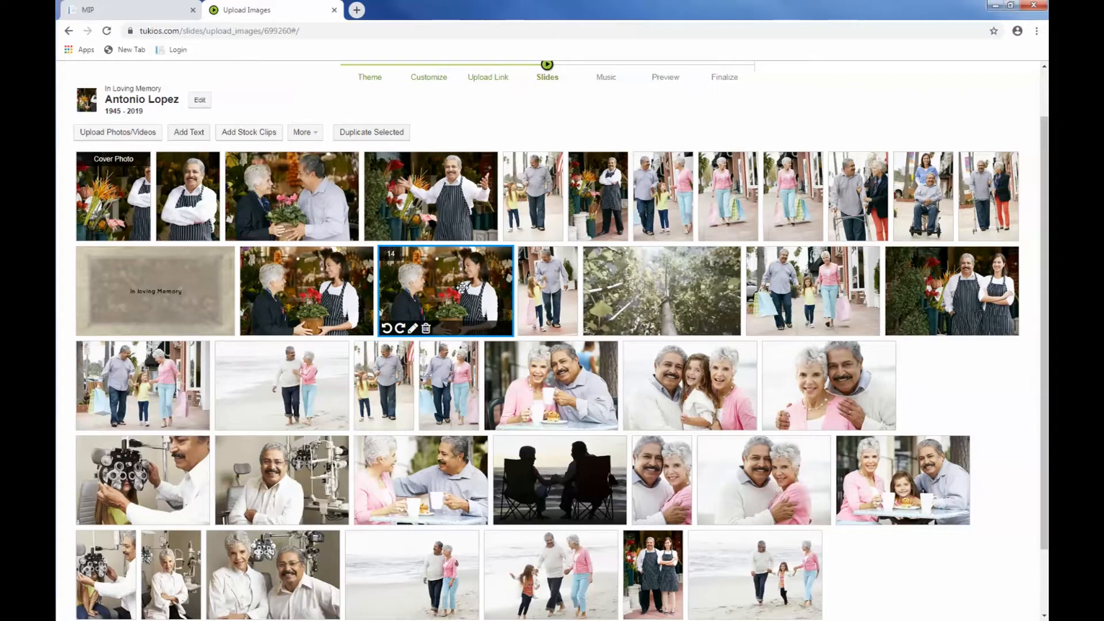
pyautogui.click(426, 329)
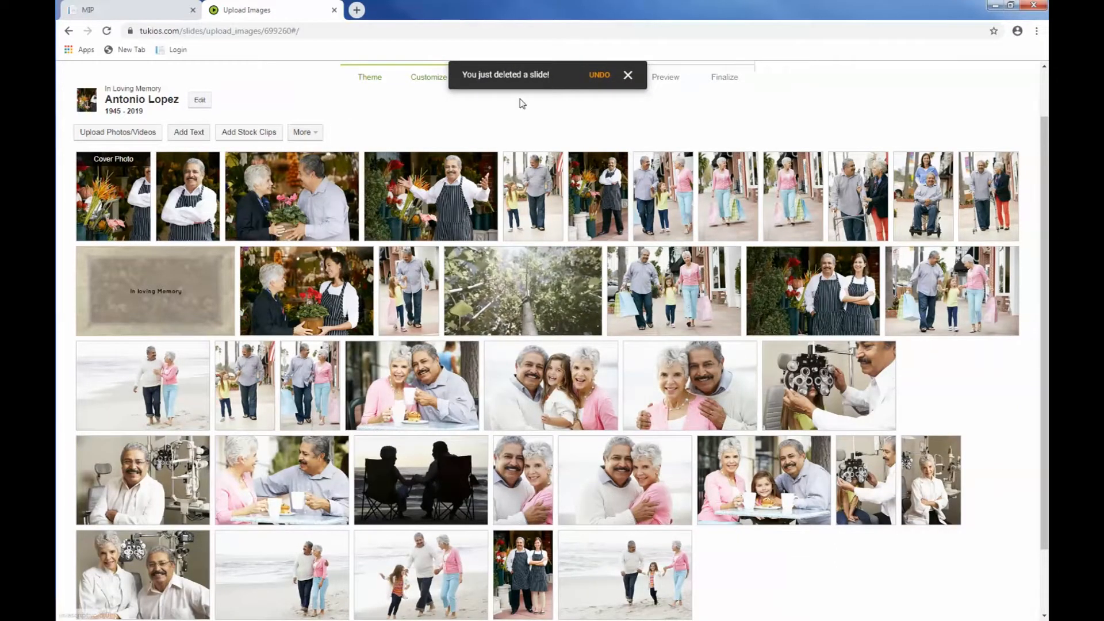
# - Restore the deleted flower-pot photo from the rubbish bin
pyautogui.click(310, 133)
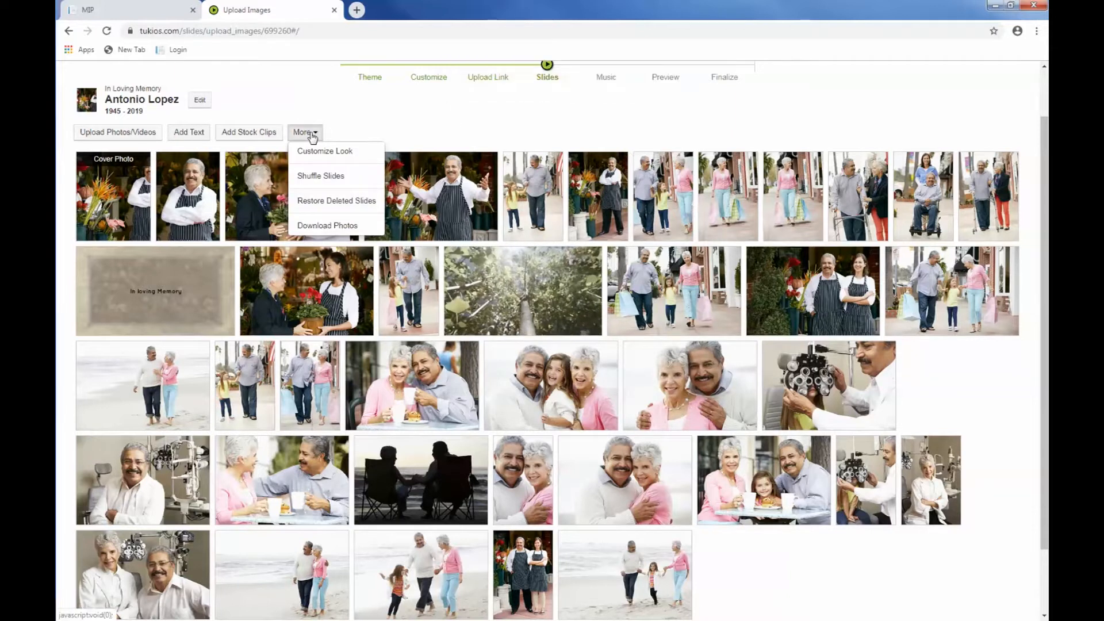
pyautogui.click(321, 203)
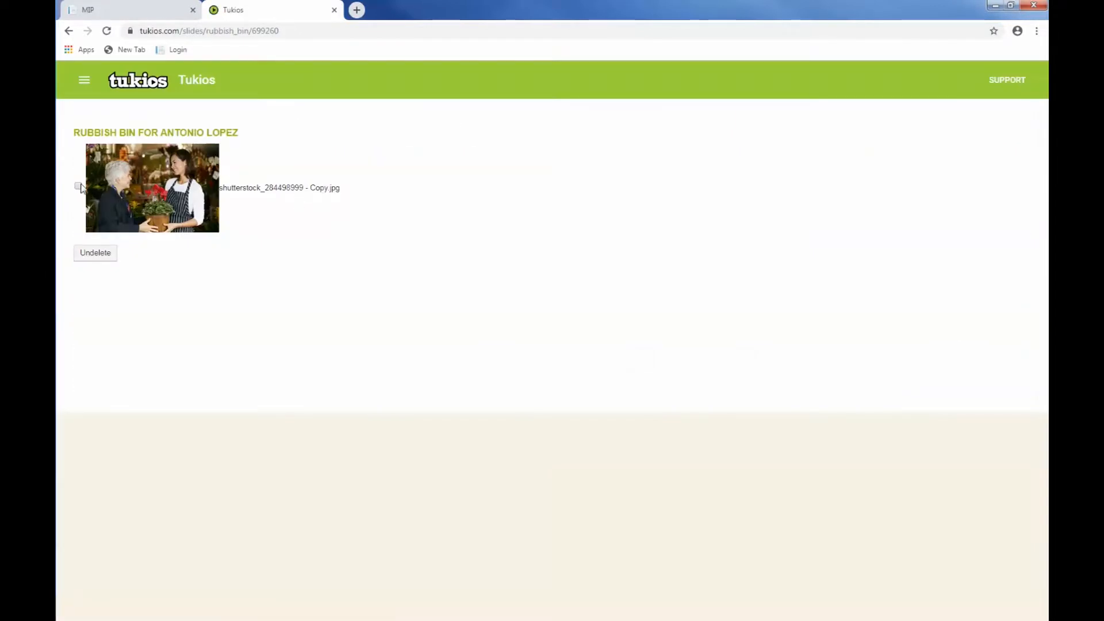
pyautogui.click(78, 186)
pyautogui.click(98, 257)
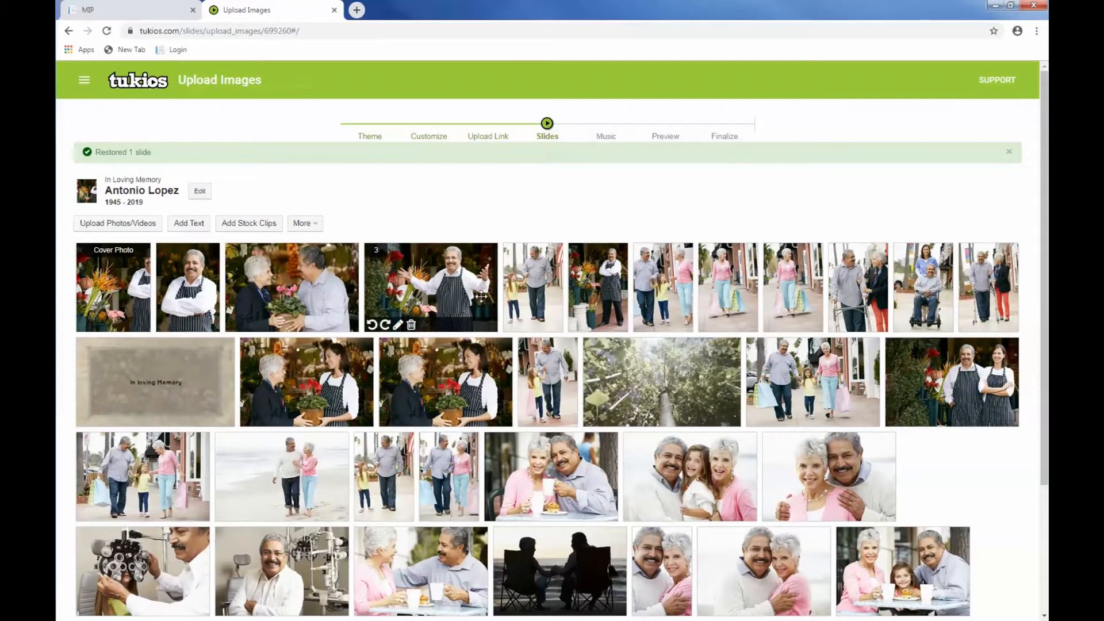
# - Download the tribute's photos and continue to the Music stage
pyautogui.click(314, 228)
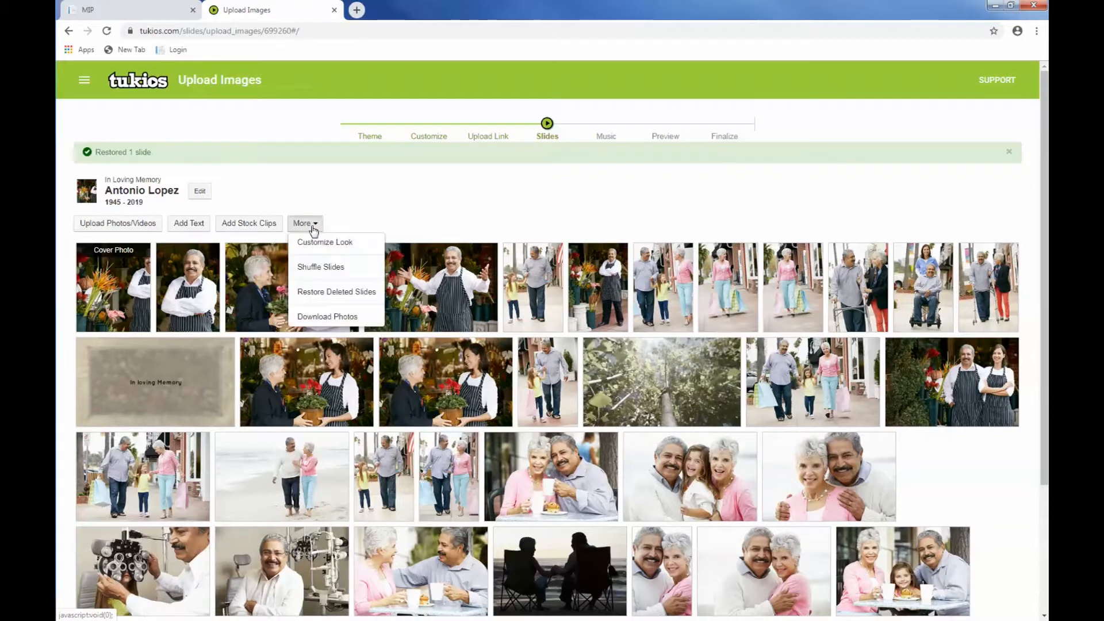
pyautogui.click(325, 317)
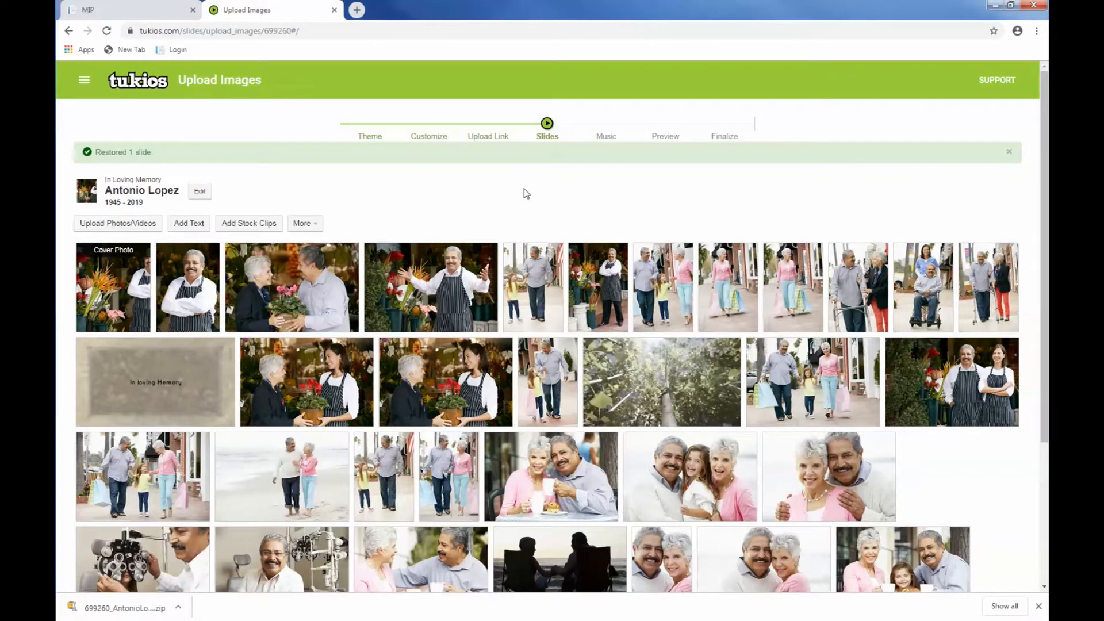
pyautogui.scroll(-1, 596, 245)
pyautogui.scroll(-1, 597, 247)
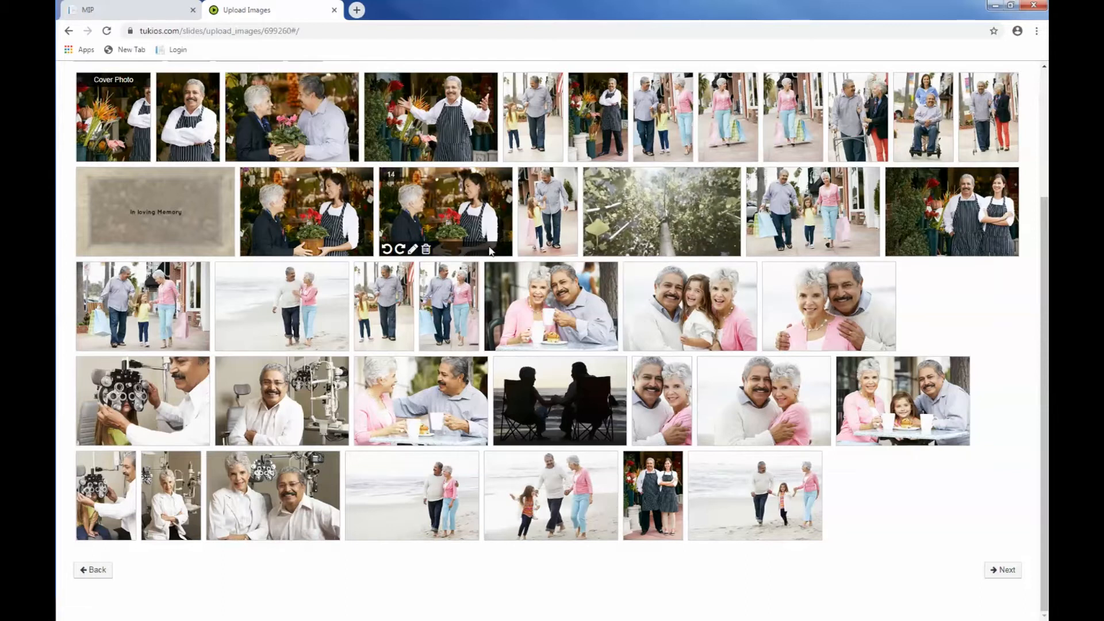
pyautogui.click(1003, 571)
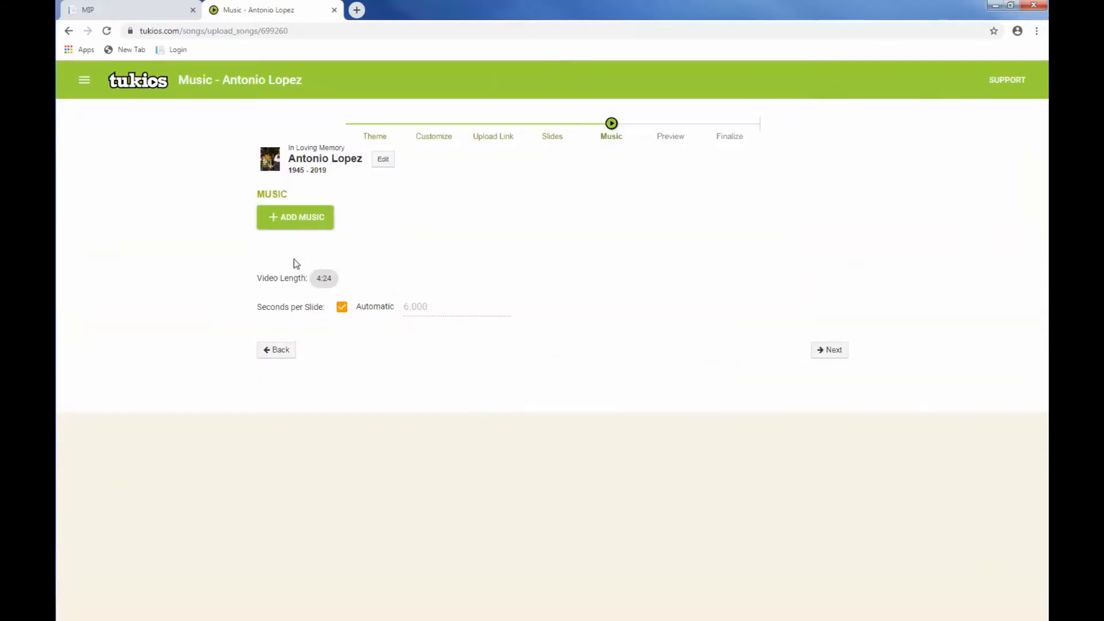
# - Start adding music and look over the stock categories, the most popular mainstream songs and the upload option
pyautogui.click(296, 219)
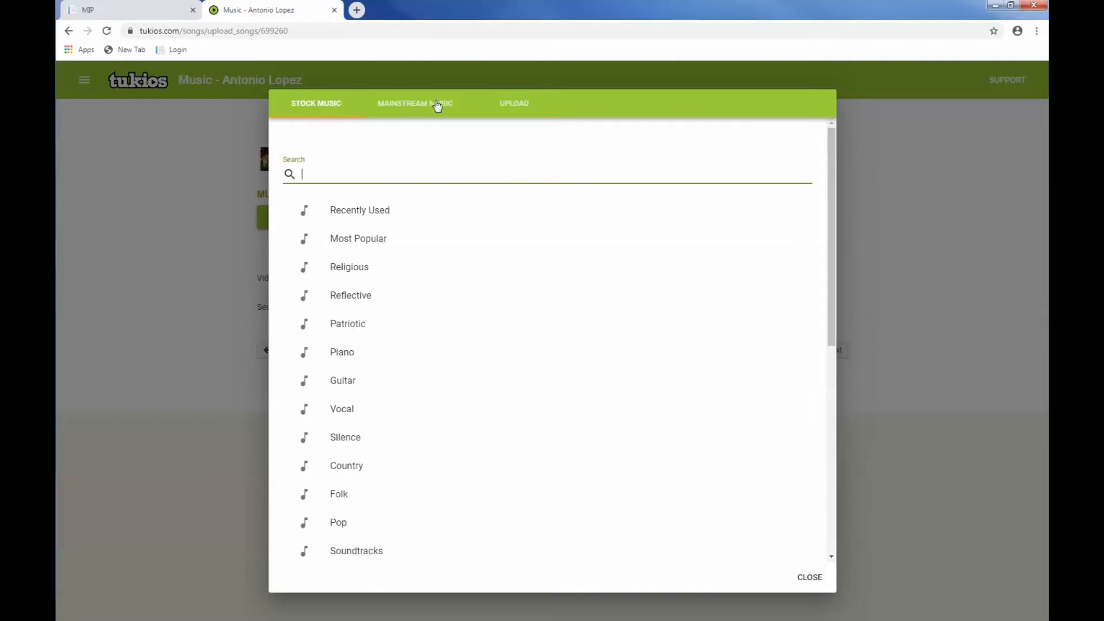
pyautogui.click(411, 106)
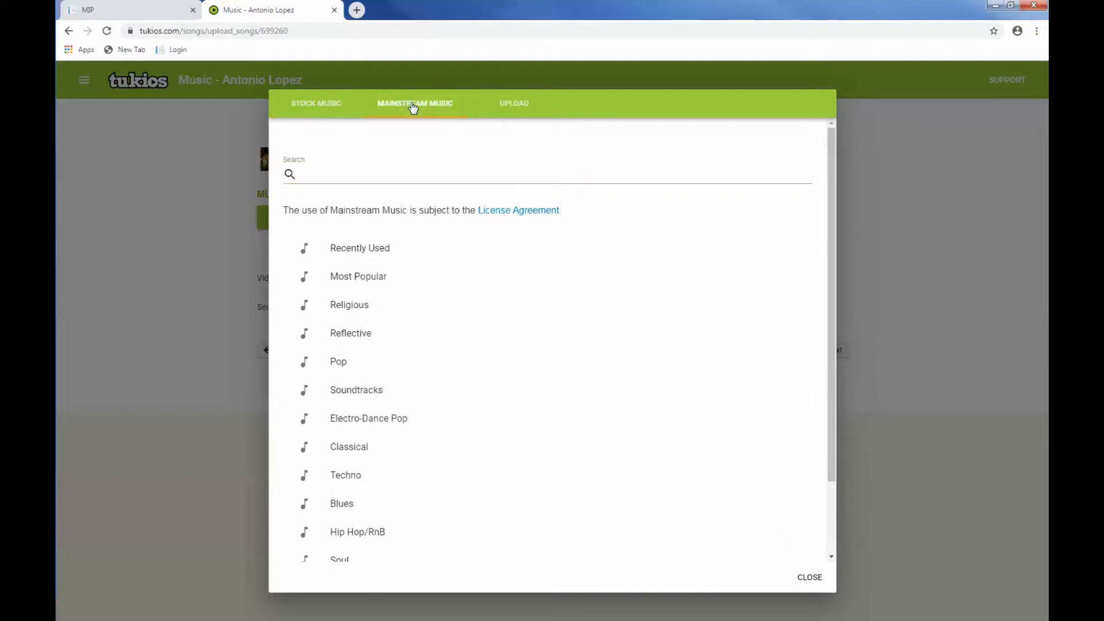
pyautogui.click(351, 279)
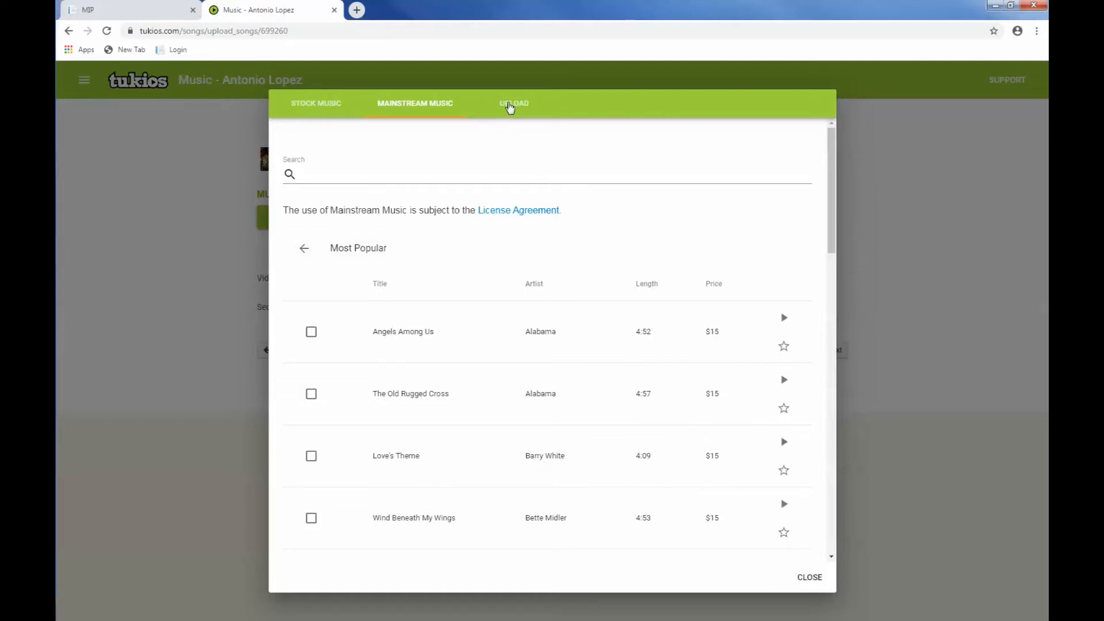
pyautogui.click(510, 107)
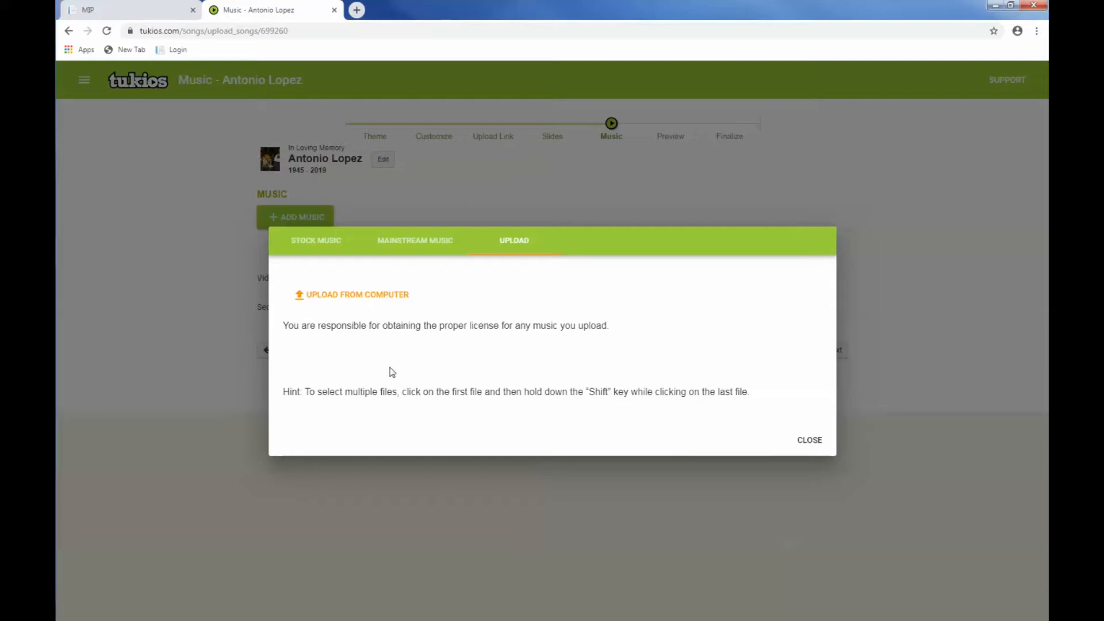
# - Add the songs "Conquered All" and "Bottom String Ballad" from the most popular stock music
pyautogui.click(328, 251)
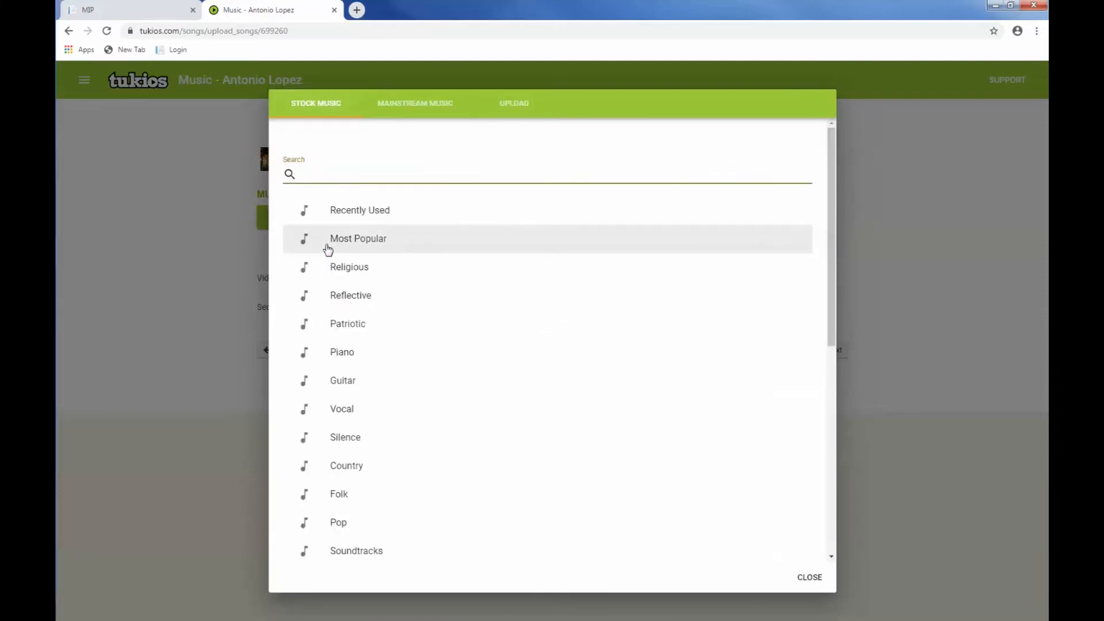
pyautogui.click(357, 242)
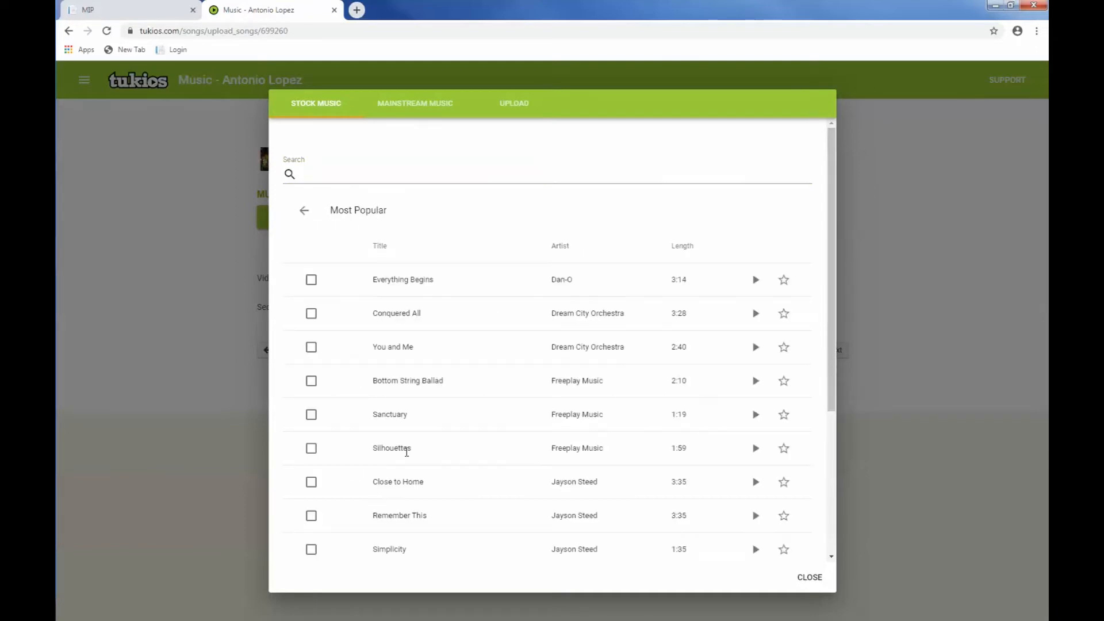
pyautogui.click(314, 315)
pyautogui.click(311, 382)
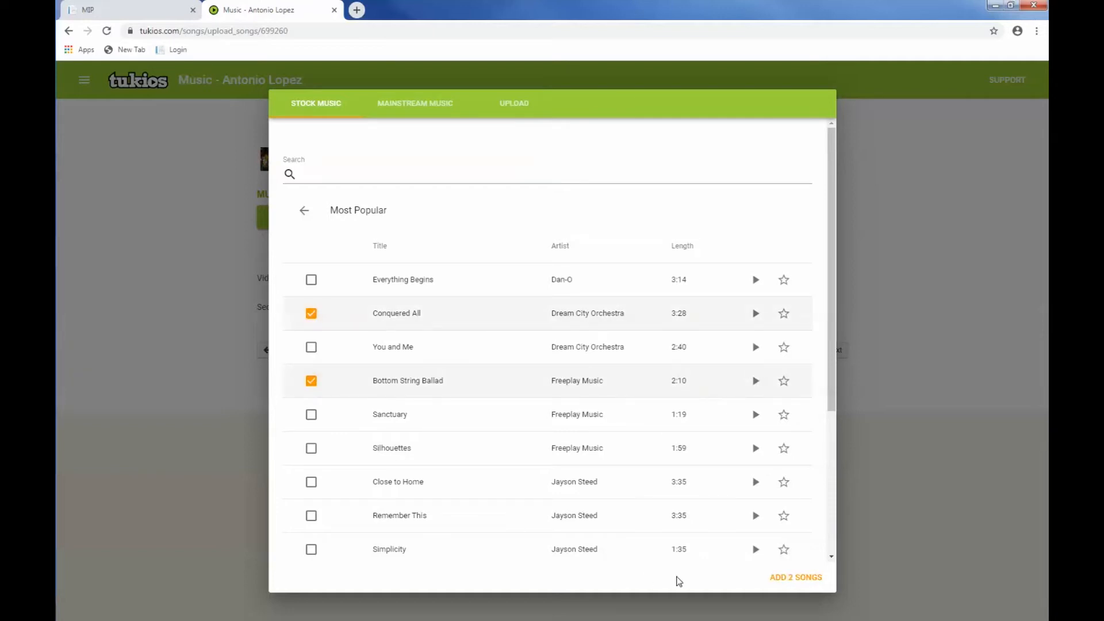
pyautogui.click(791, 578)
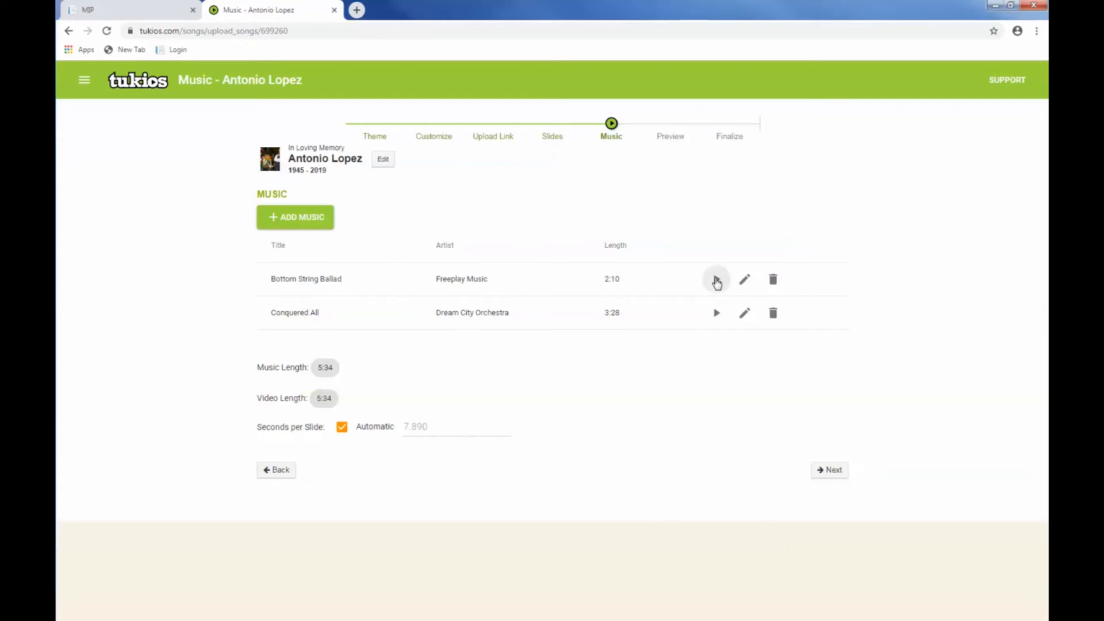
# - Check the volume and trim settings of "Bottom String Ballad", and try switching automatic seconds per slide off and on again
pyautogui.click(745, 280)
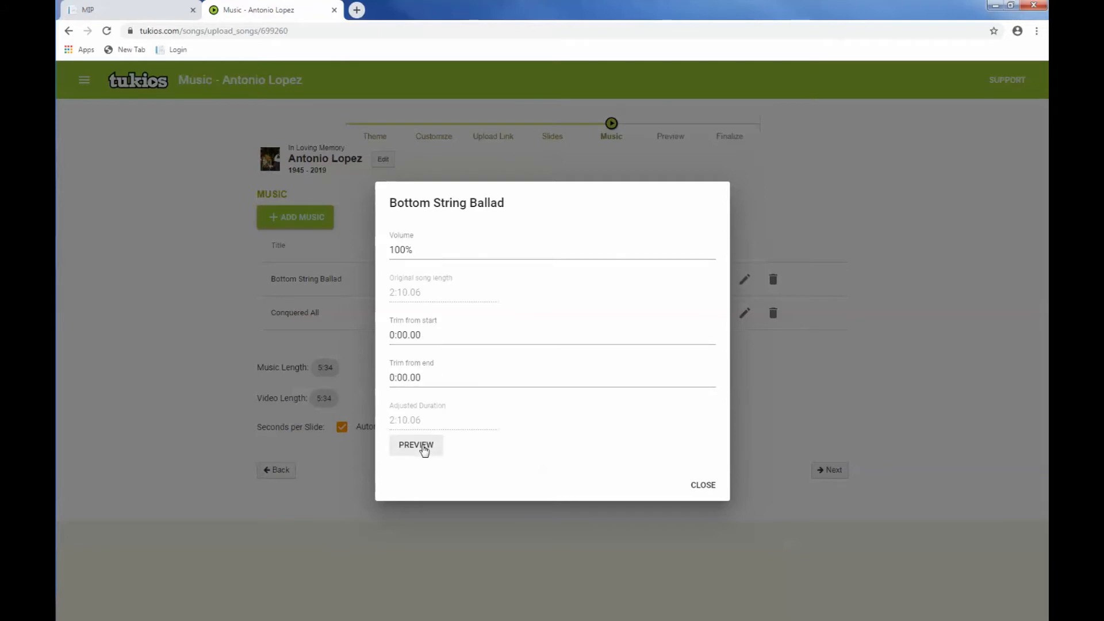
pyautogui.click(700, 487)
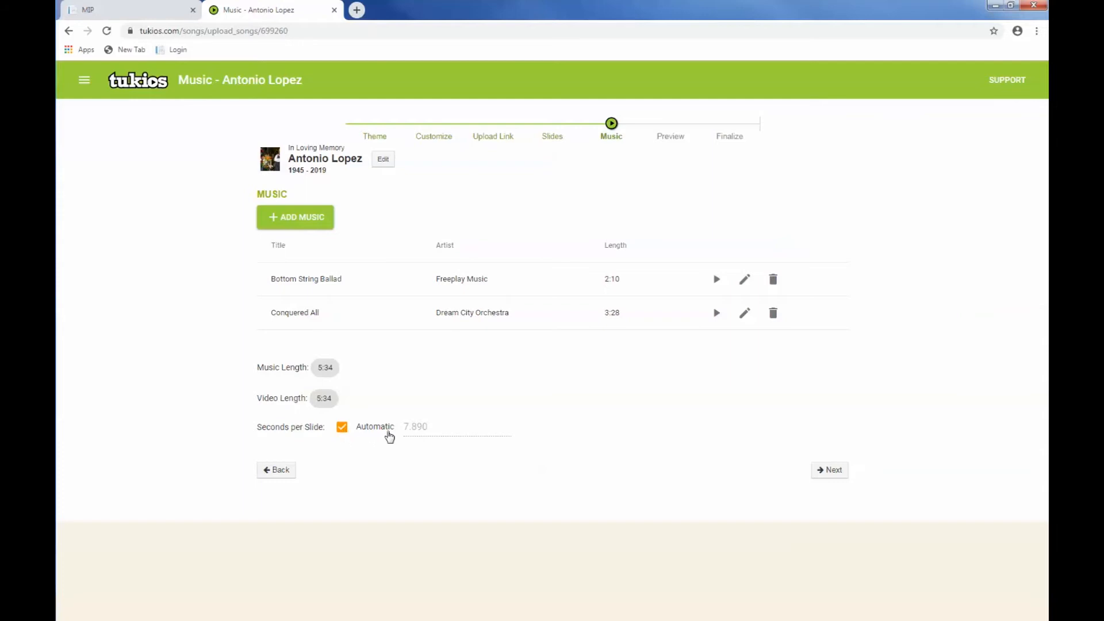
pyautogui.click(342, 426)
pyautogui.click(342, 428)
# - Continue to the Preview stage, watch the video's opening, and proceed to the order checkout
pyautogui.click(834, 472)
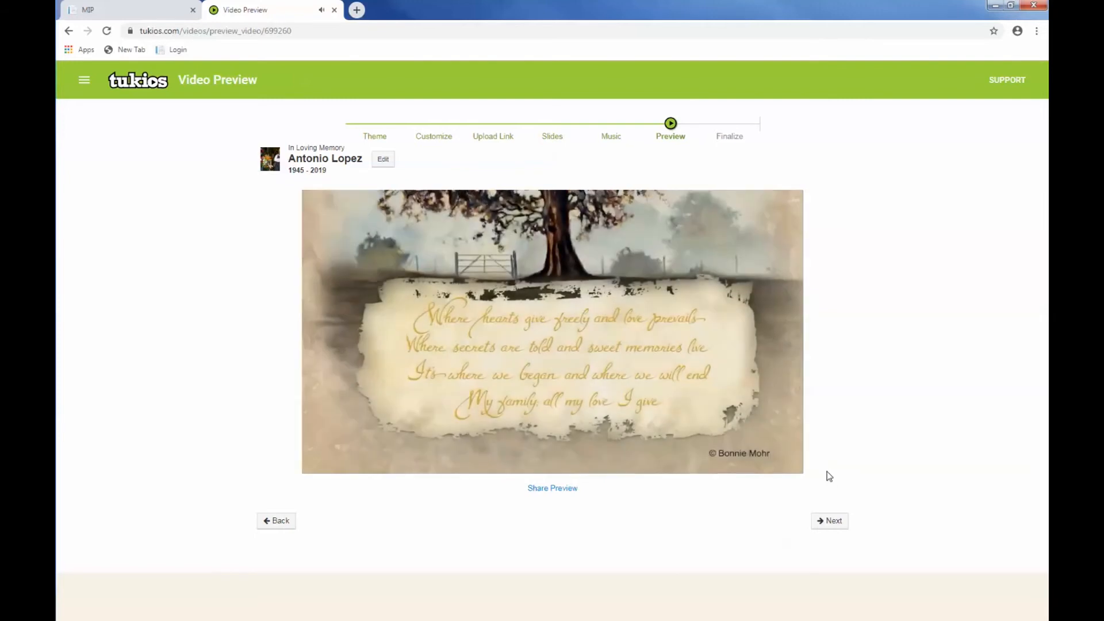
pyautogui.moveTo(540, 370)
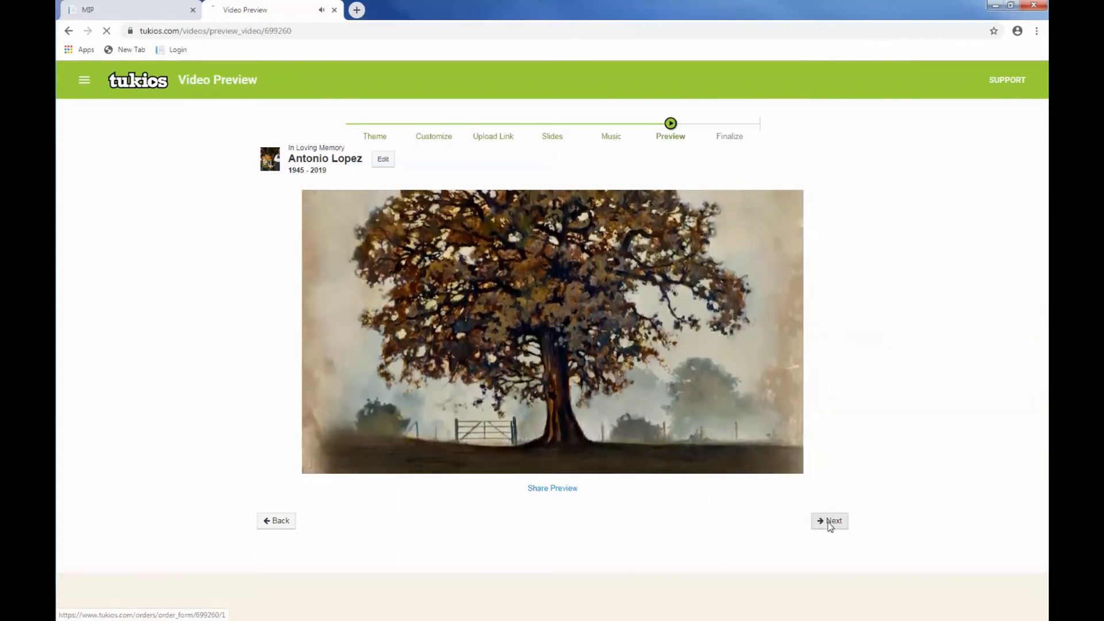
pyautogui.click(830, 522)
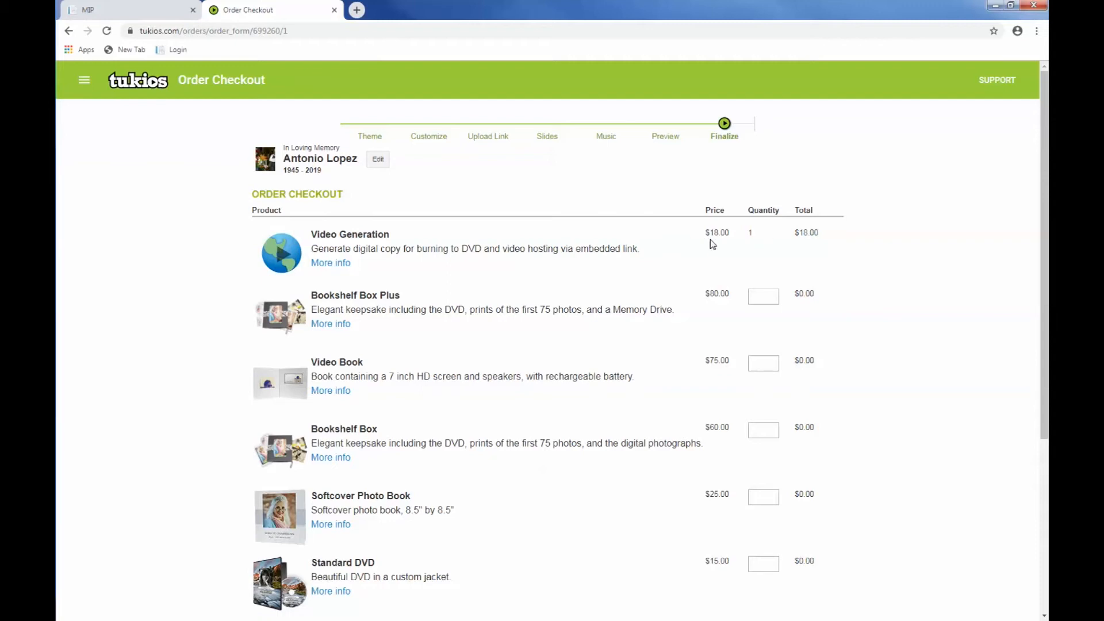
# - Review the order products, agree to the Stock Music License Agreement, and place the $18.00 order for Video Generation only
pyautogui.scroll(-2, 716, 211)
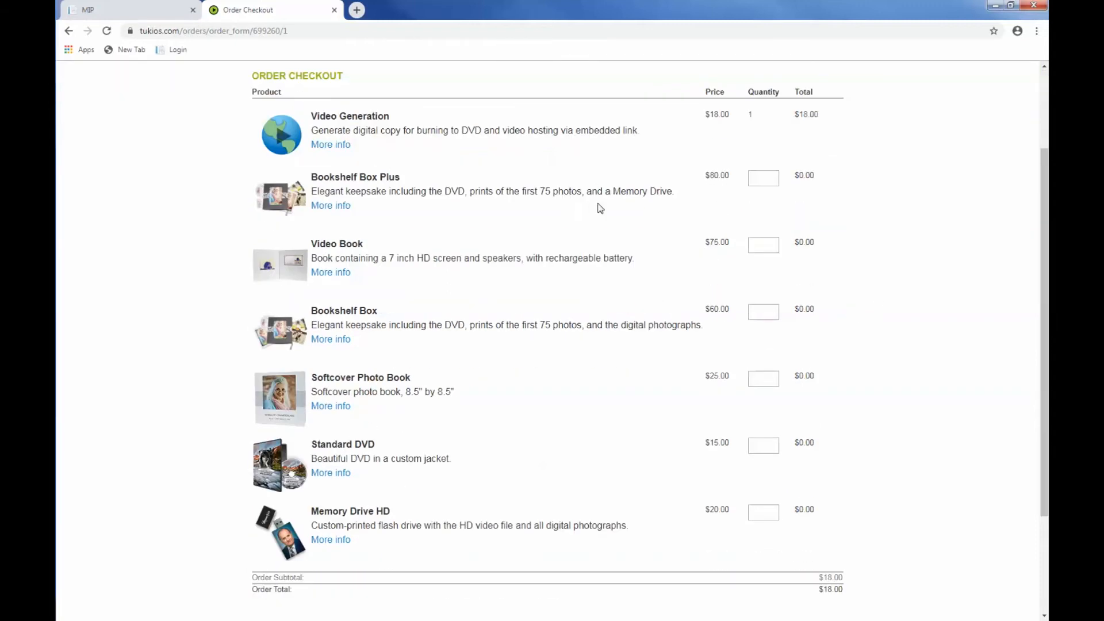
pyautogui.scroll(-3, 863, 353)
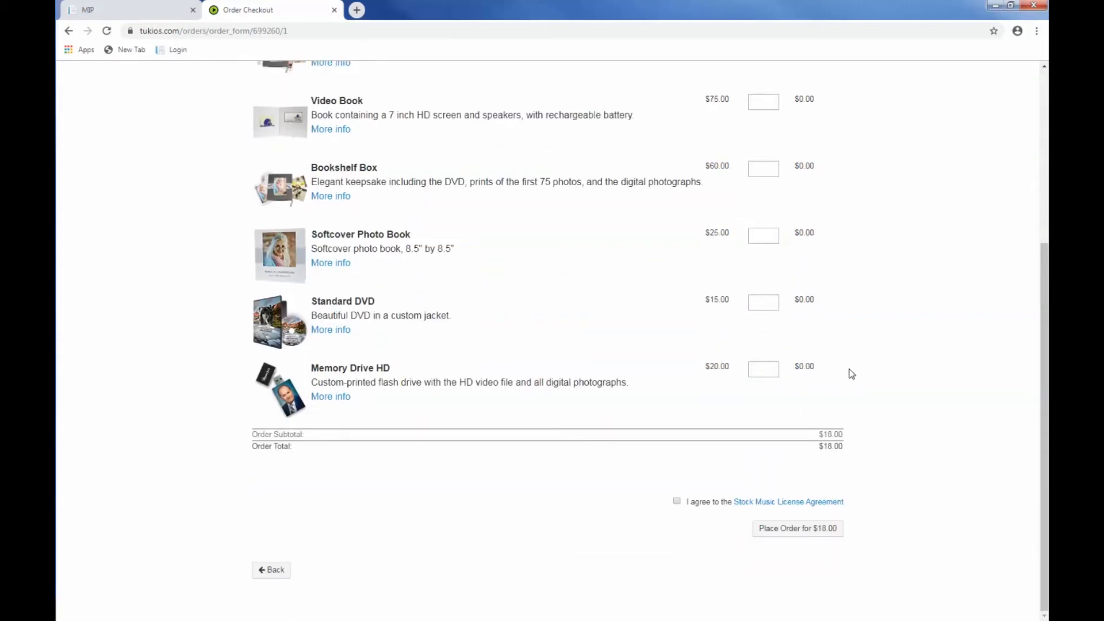
pyautogui.click(791, 534)
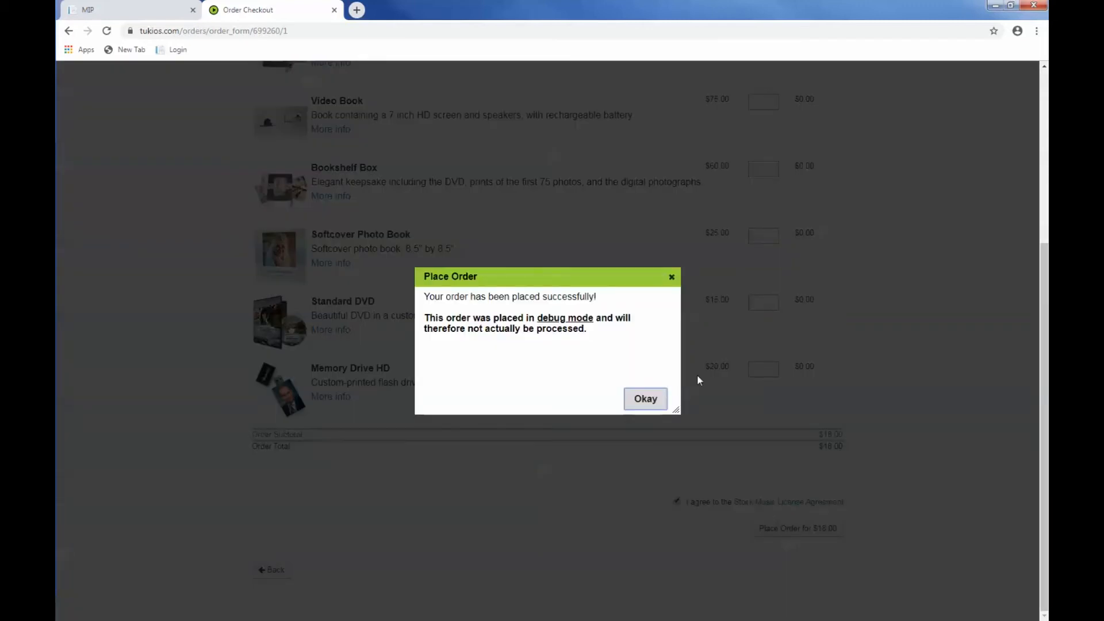
# - Dismiss the order confirmation and open the "What is Tukios Tools?" article from the video's burning help
pyautogui.click(637, 399)
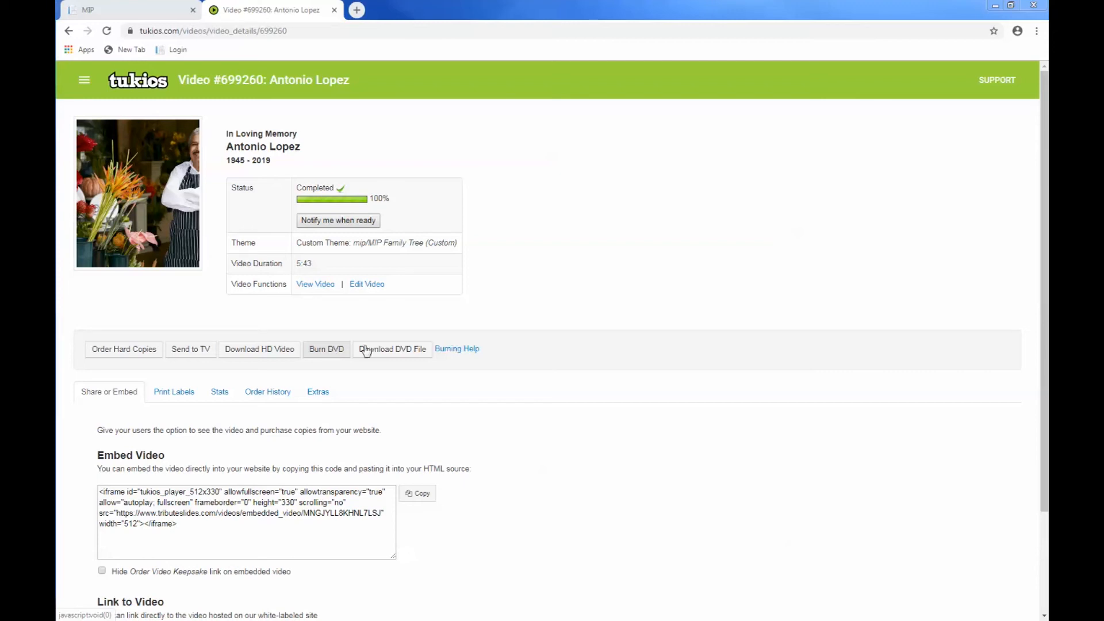
pyautogui.click(457, 352)
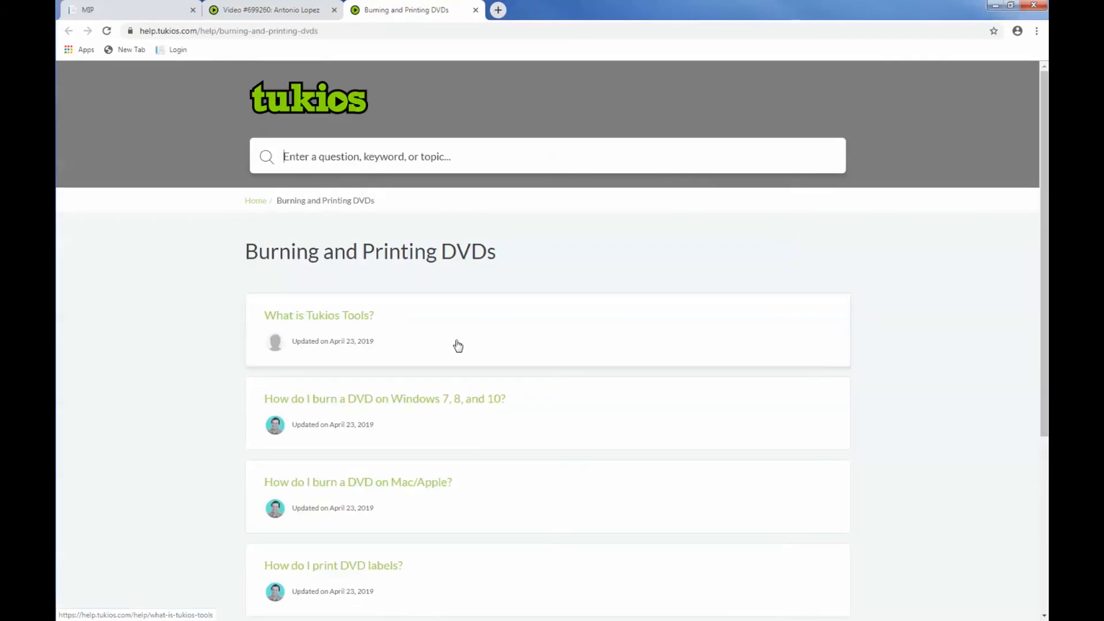
pyautogui.click(310, 320)
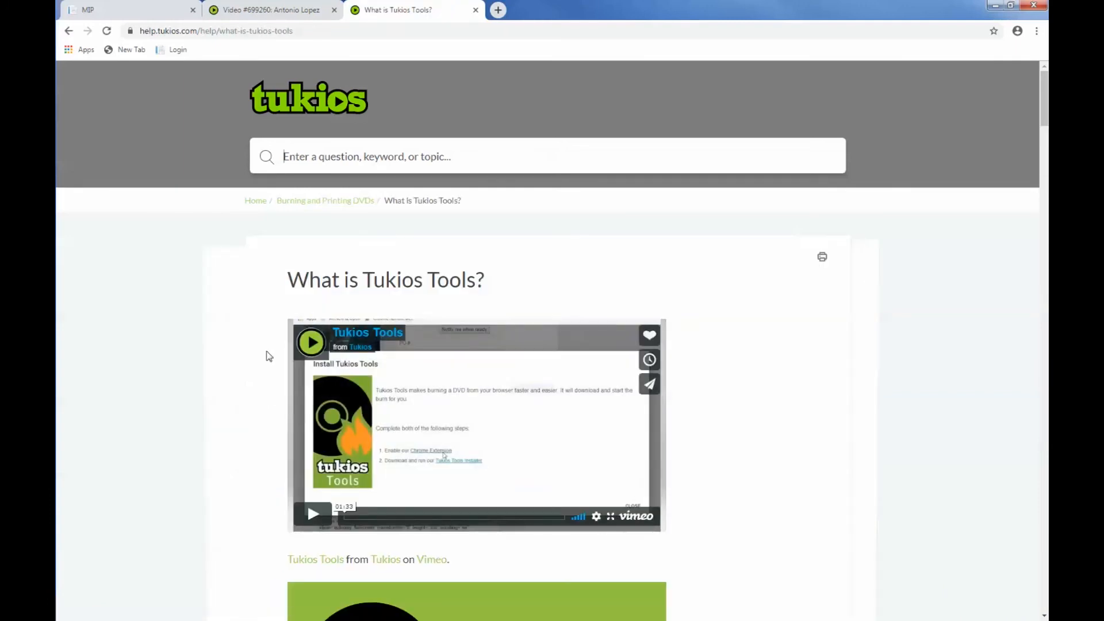
# - Read through the Tukios Tools setup and DVD burning instructions, and close the help article
pyautogui.scroll(-3, 261, 417)
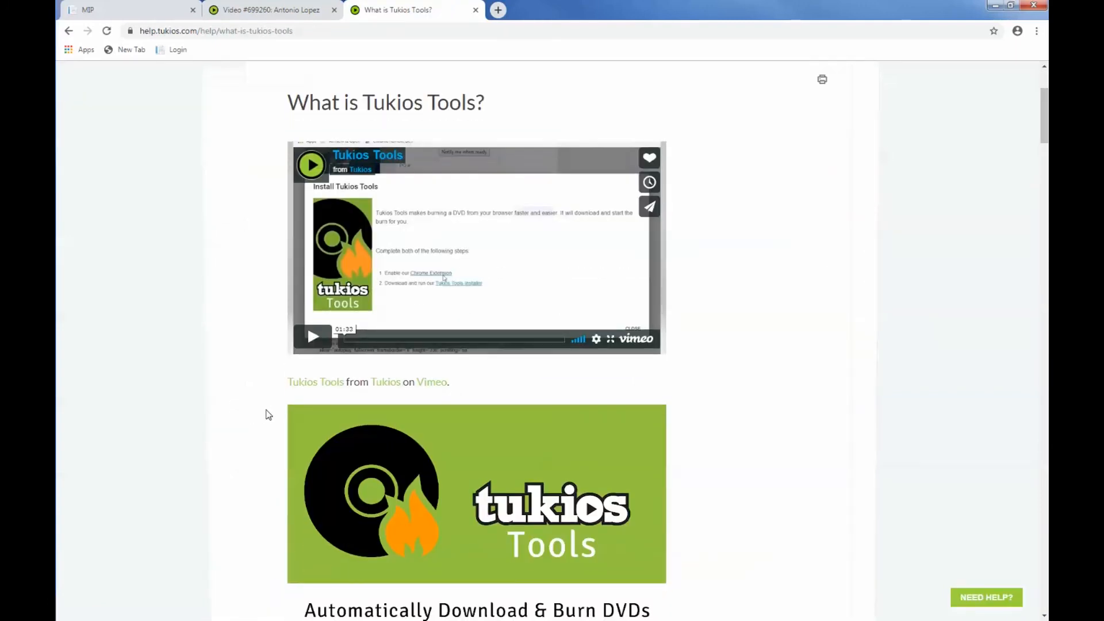
pyautogui.scroll(-4, 268, 415)
pyautogui.scroll(2, 268, 415)
pyautogui.scroll(-2, 268, 414)
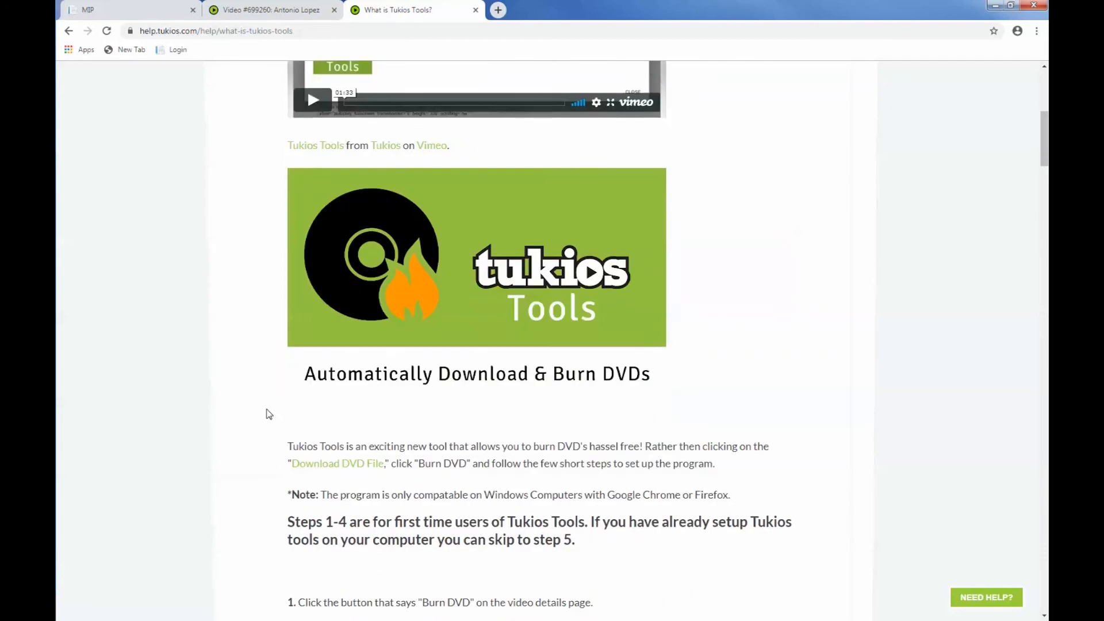
pyautogui.scroll(-3, 269, 415)
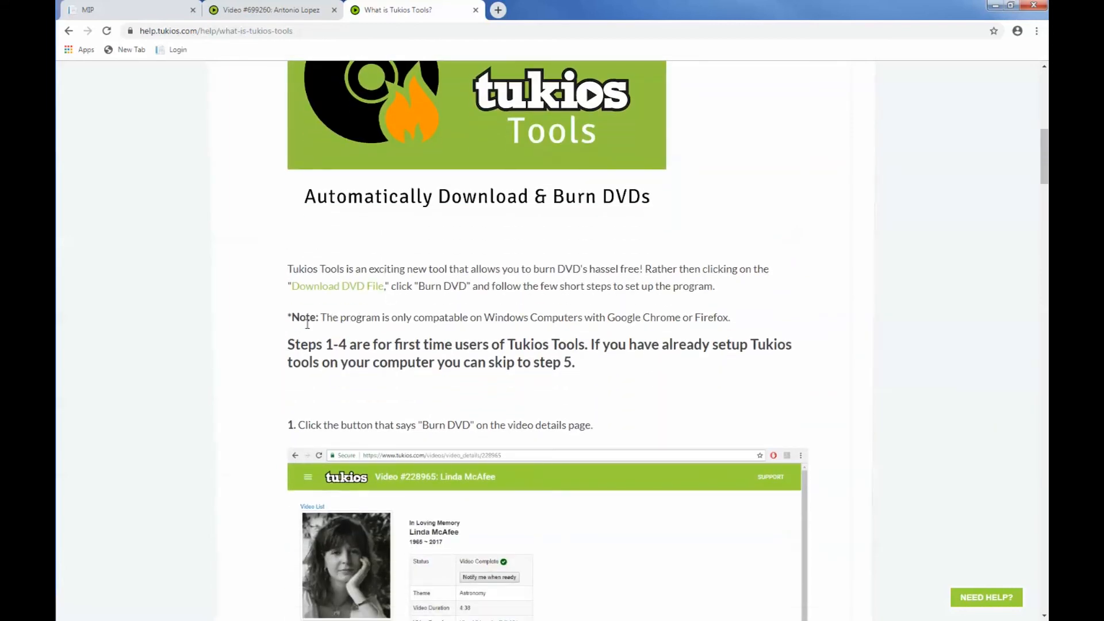
pyautogui.scroll(-7, 279, 353)
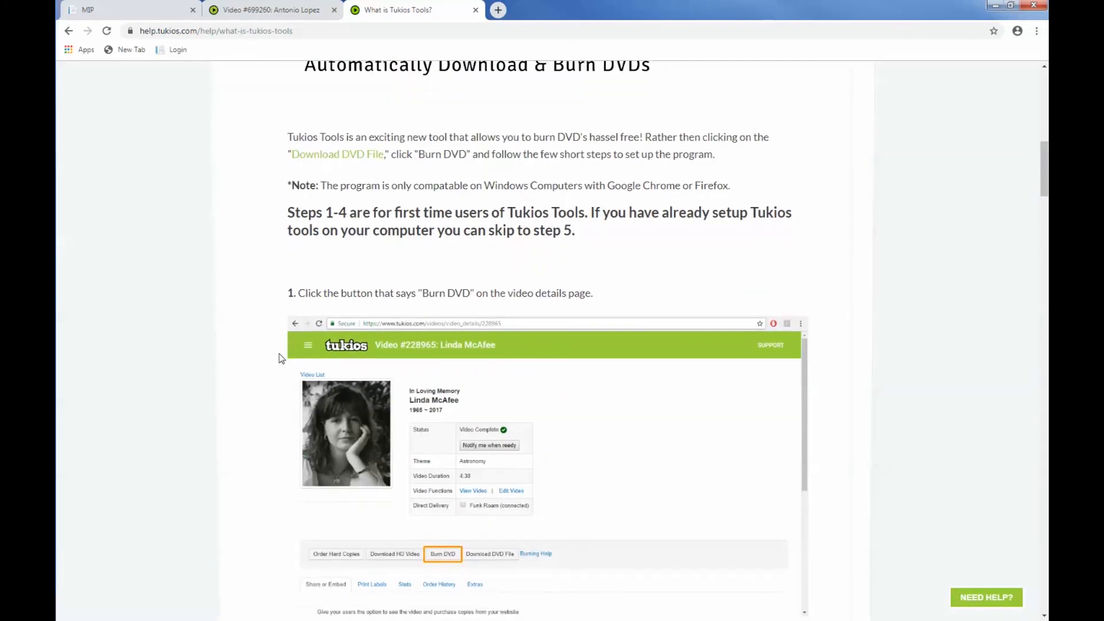
pyautogui.scroll(-6, 282, 357)
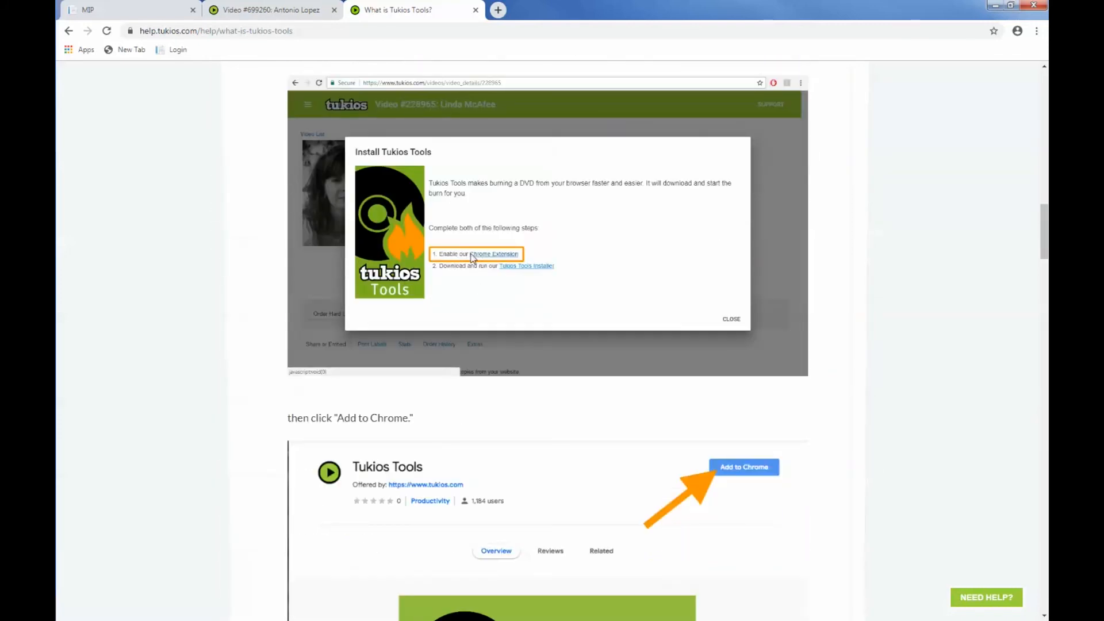
pyautogui.scroll(-9, 275, 315)
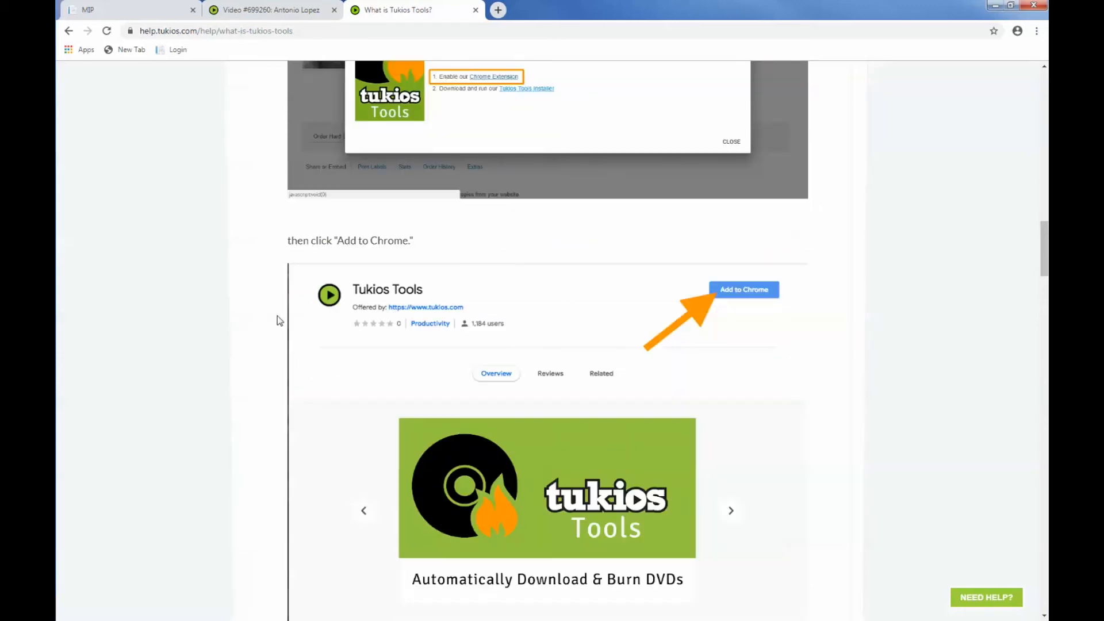
pyautogui.scroll(-15, 271, 310)
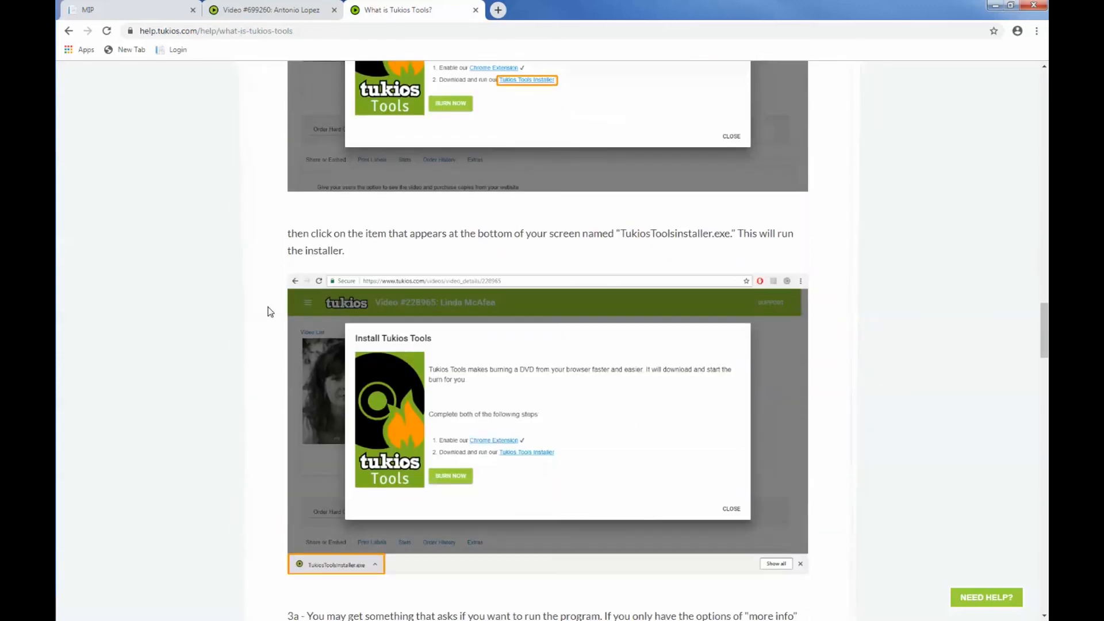
pyautogui.scroll(-4, 271, 312)
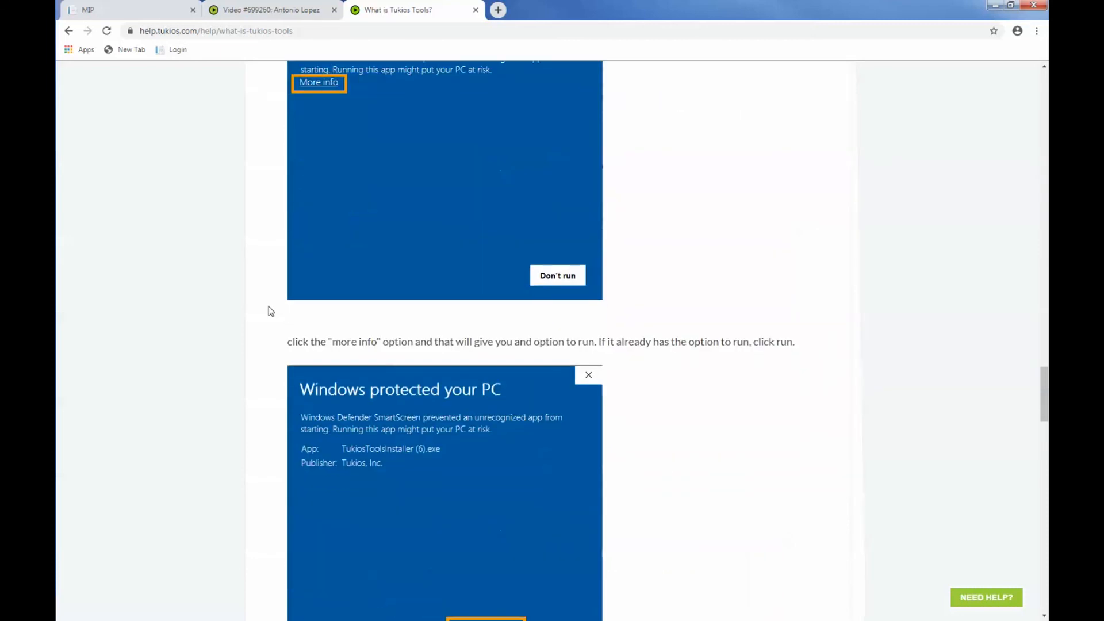
pyautogui.scroll(-3, 273, 311)
pyautogui.scroll(-10, 274, 310)
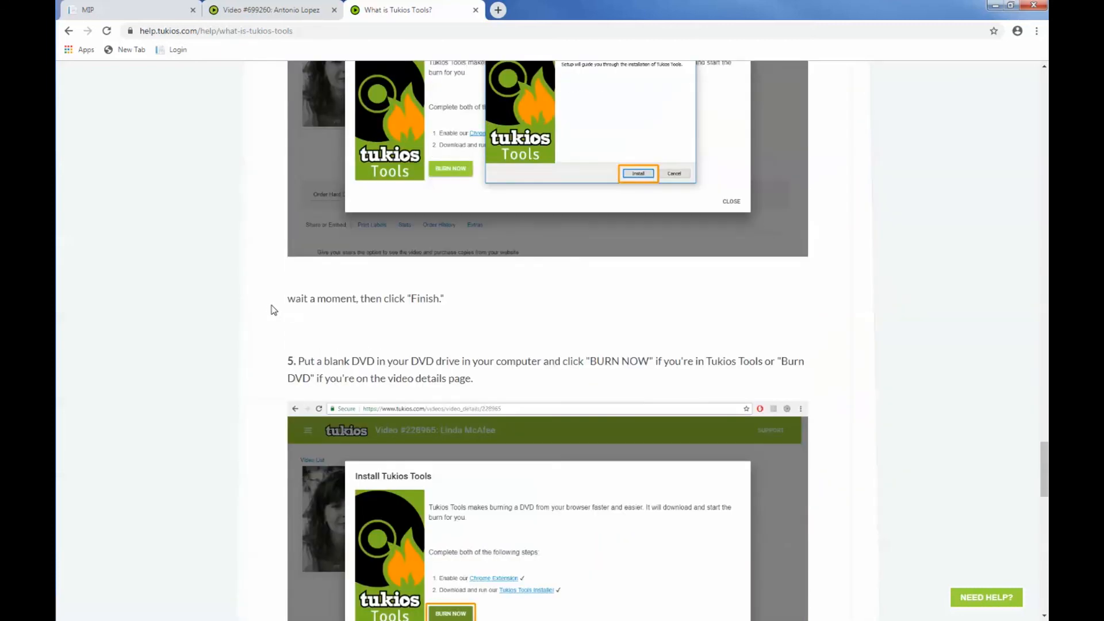
pyautogui.scroll(-4, 274, 310)
pyautogui.scroll(18, 274, 310)
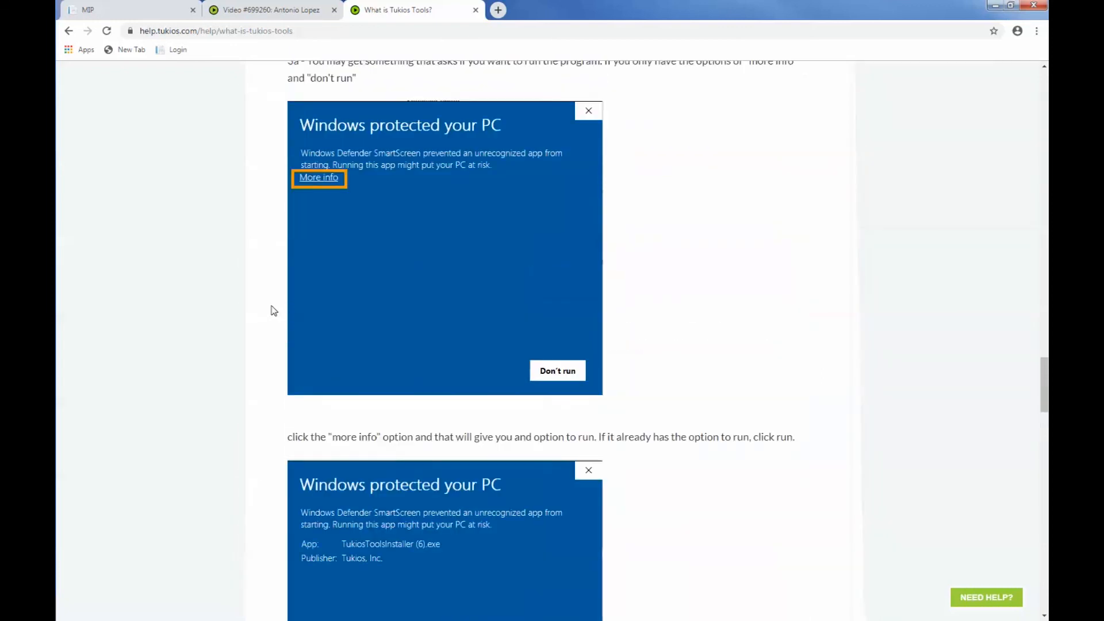
pyautogui.scroll(20, 274, 310)
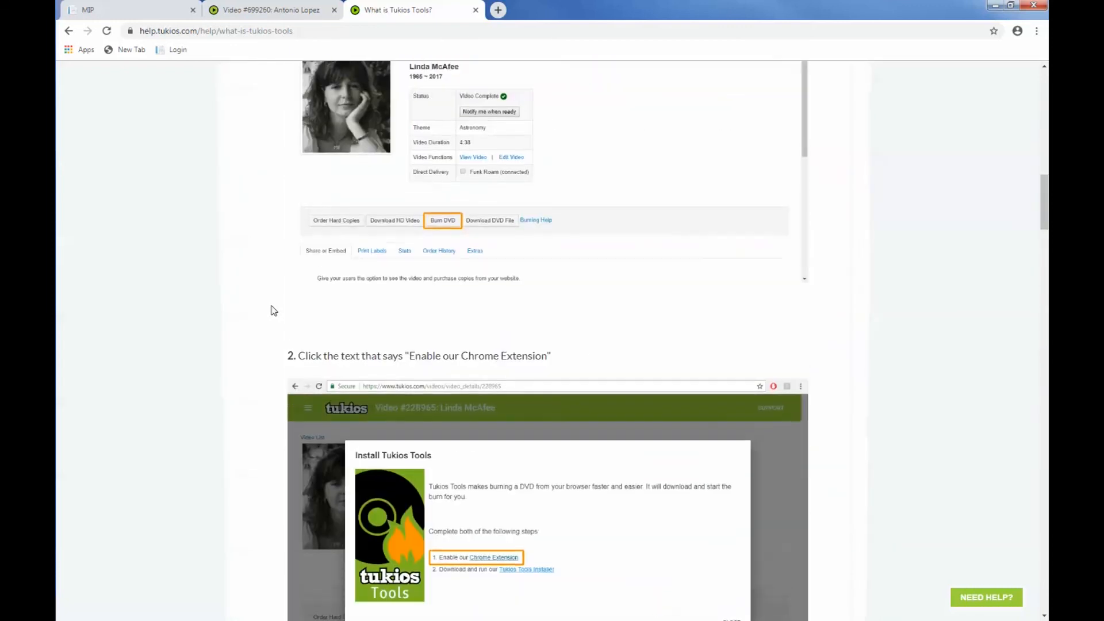
pyautogui.scroll(20, 274, 310)
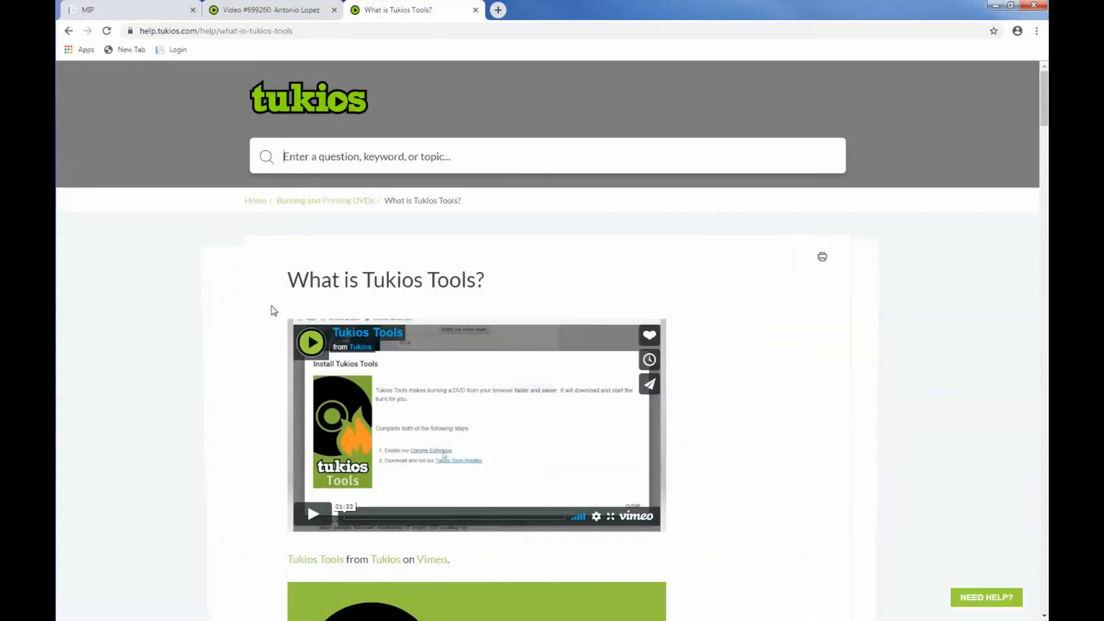
pyautogui.click(476, 11)
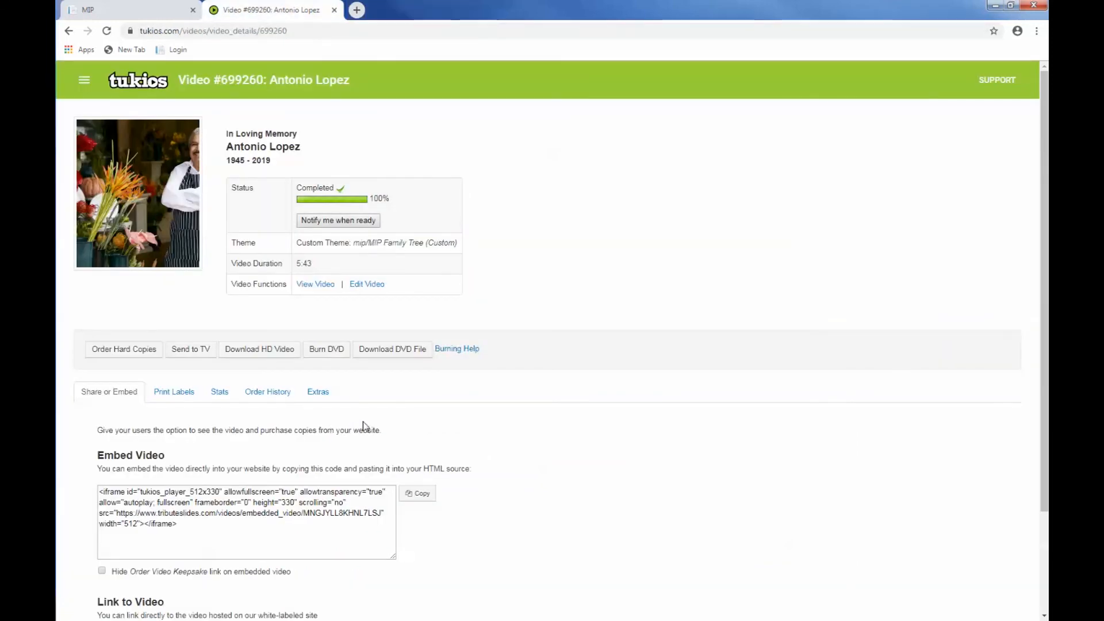
# - Examine the printable DVD jacket and DVD label download options, including hole size and label style
pyautogui.click(178, 396)
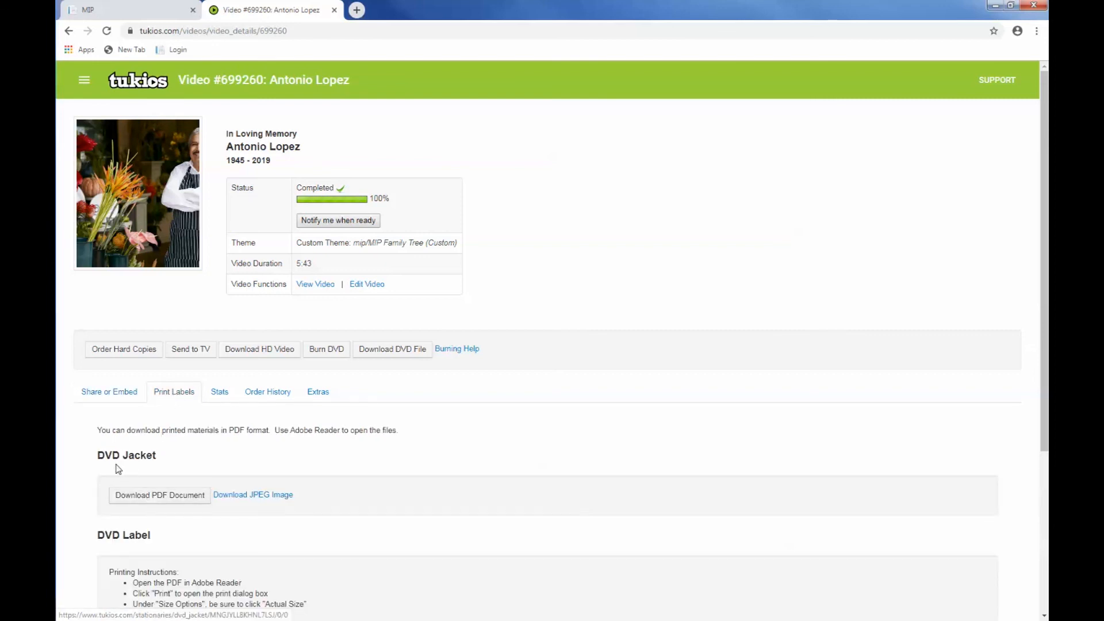
pyautogui.scroll(-4, 151, 494)
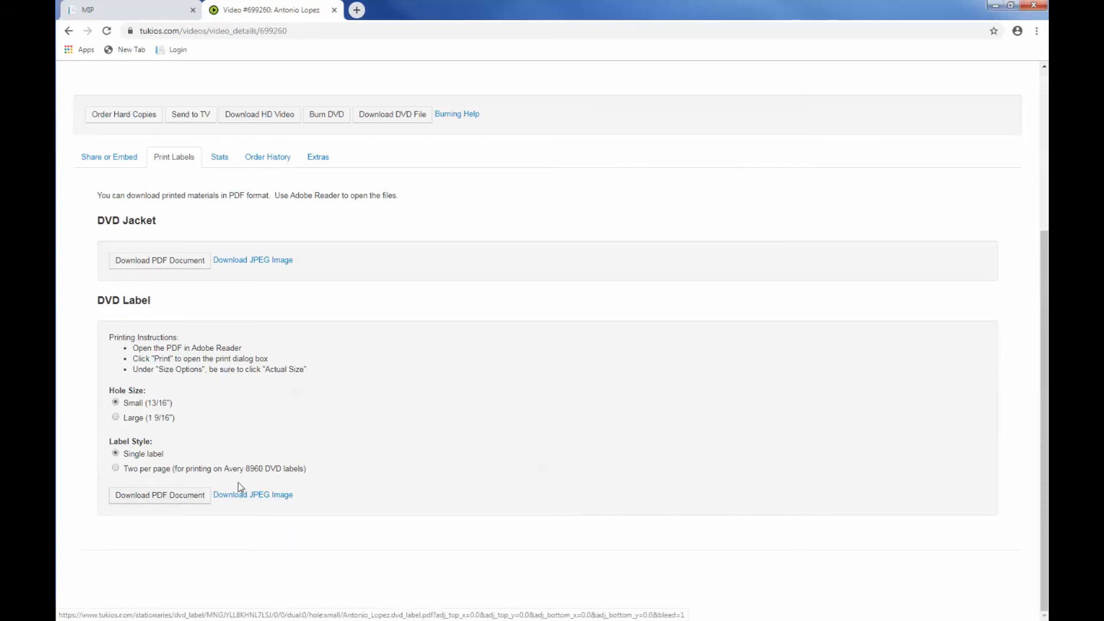
pyautogui.scroll(5, 230, 486)
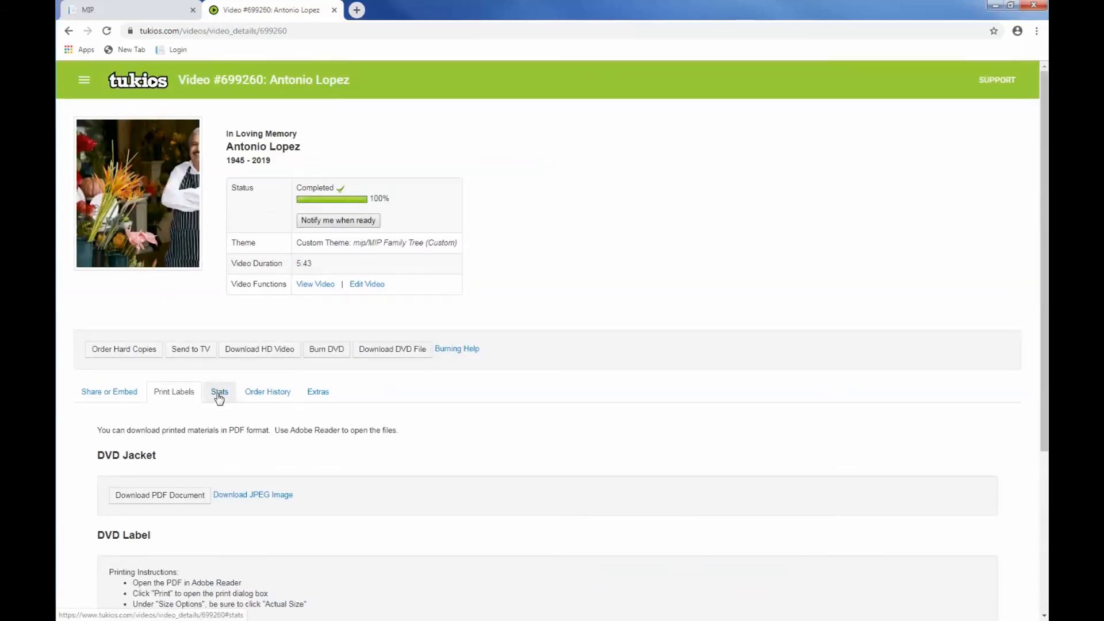
# - Review the video's statistics, order history, and extra resources with the alternate download server options
pyautogui.click(220, 396)
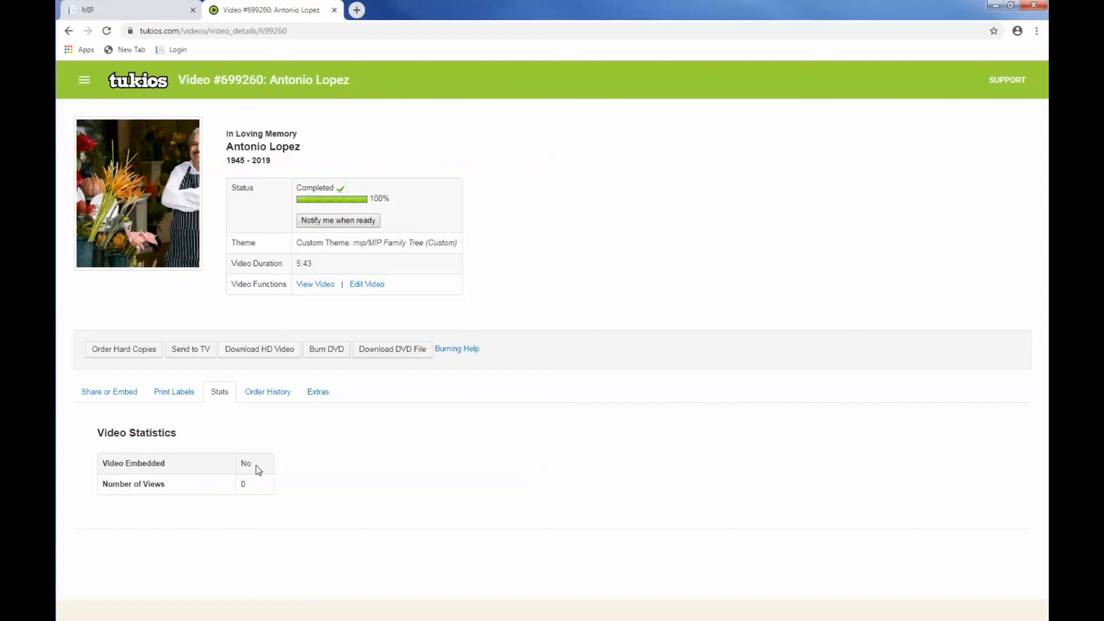
pyautogui.click(268, 394)
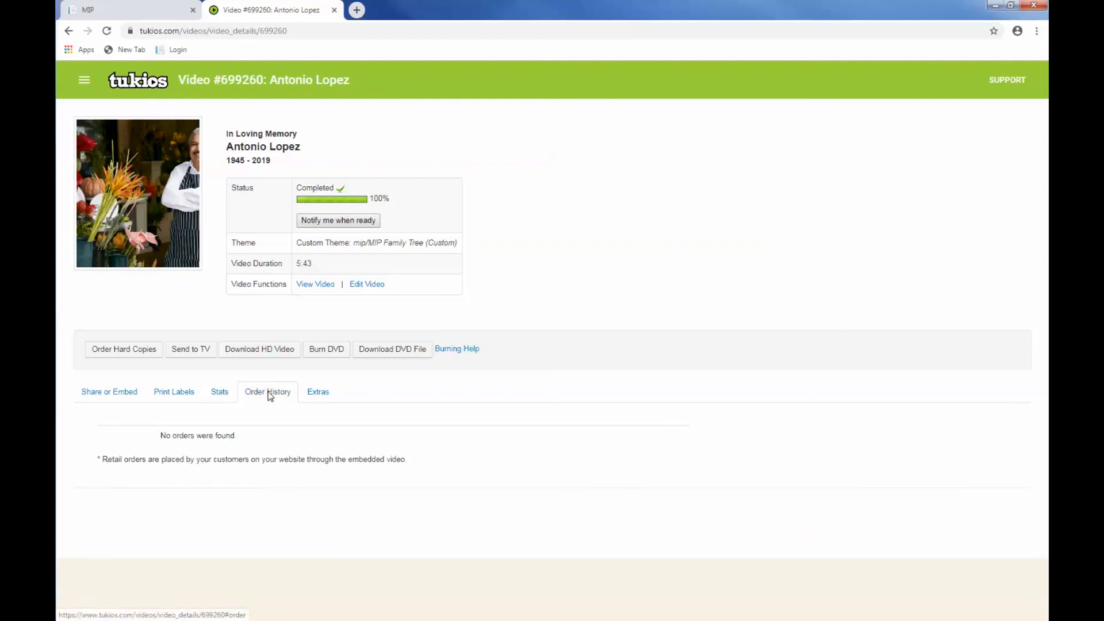
pyautogui.click(318, 392)
pyautogui.scroll(-1, 342, 423)
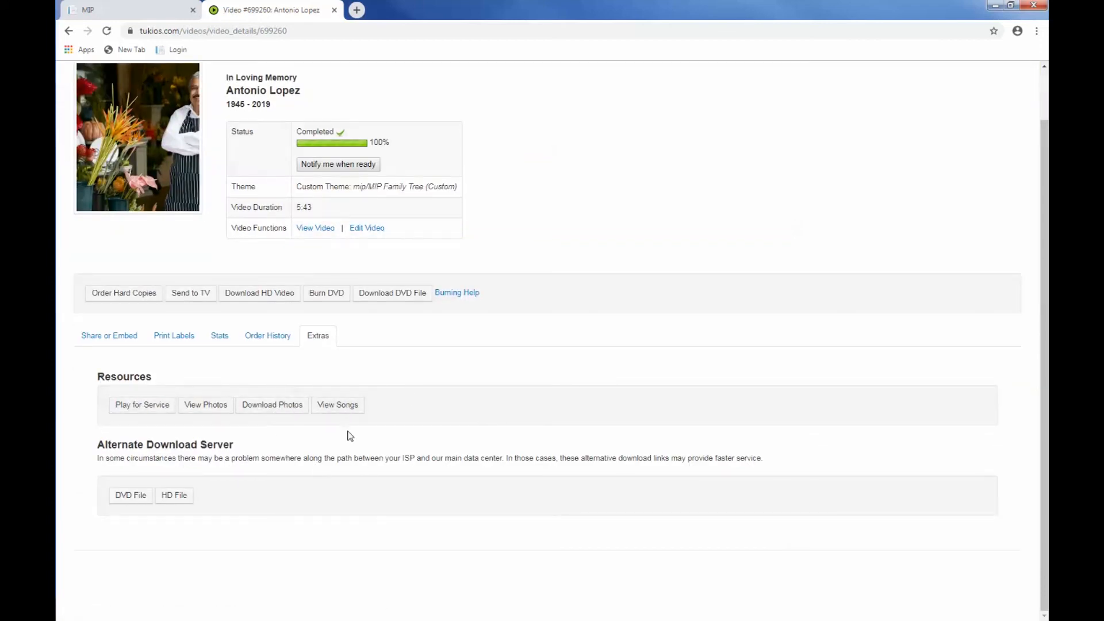
pyautogui.scroll(1, 508, 431)
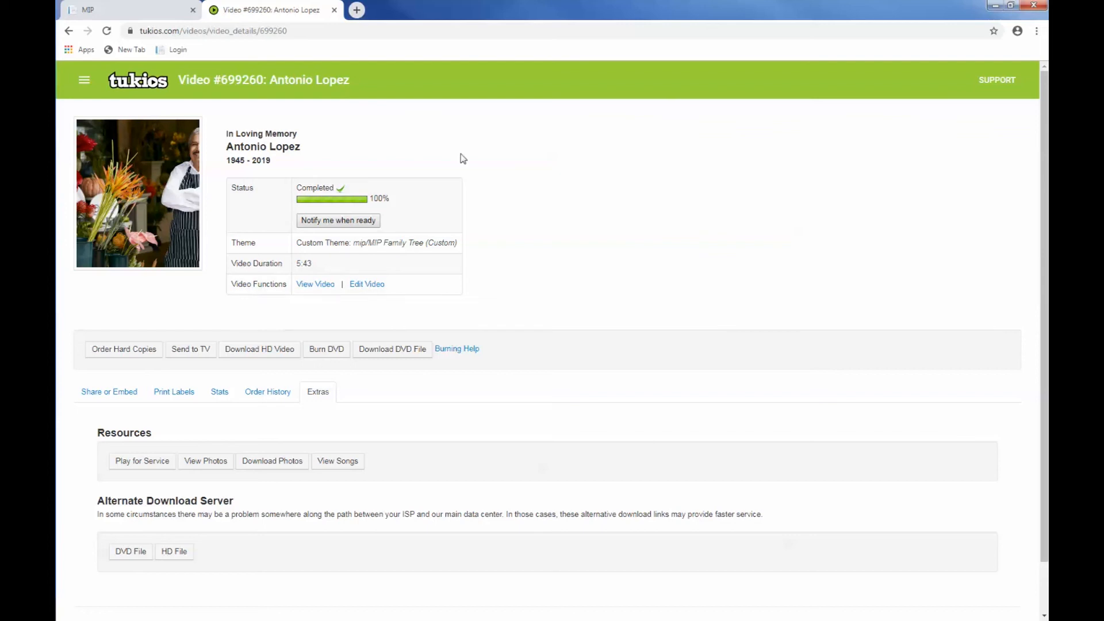
# - Close the video details page and return to the case profile in Make It! Personal
pyautogui.click(335, 11)
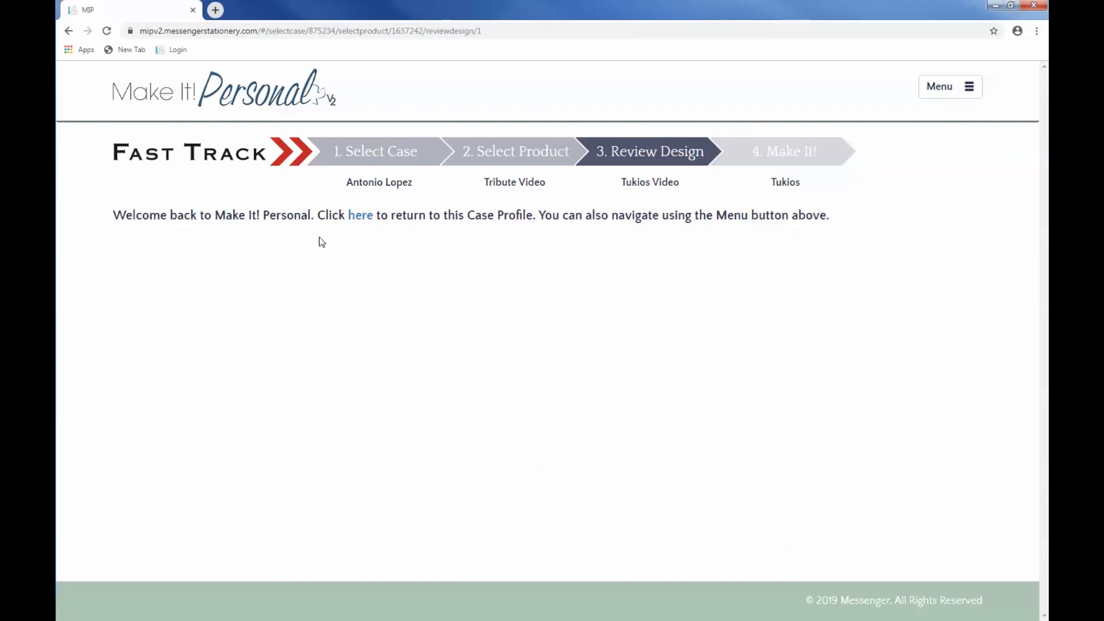
pyautogui.click(362, 217)
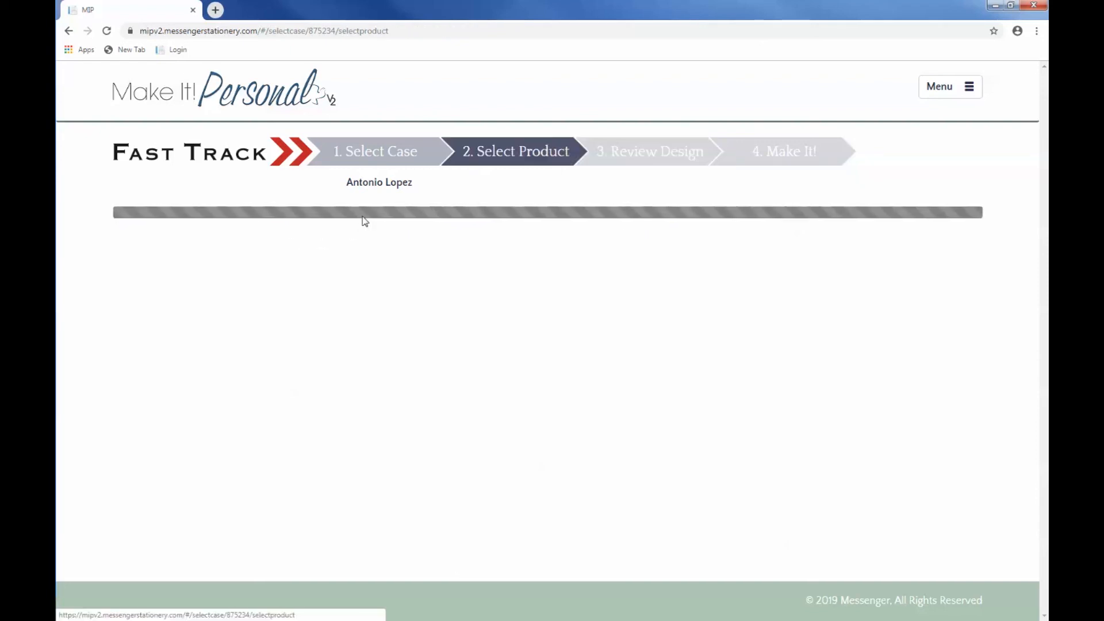